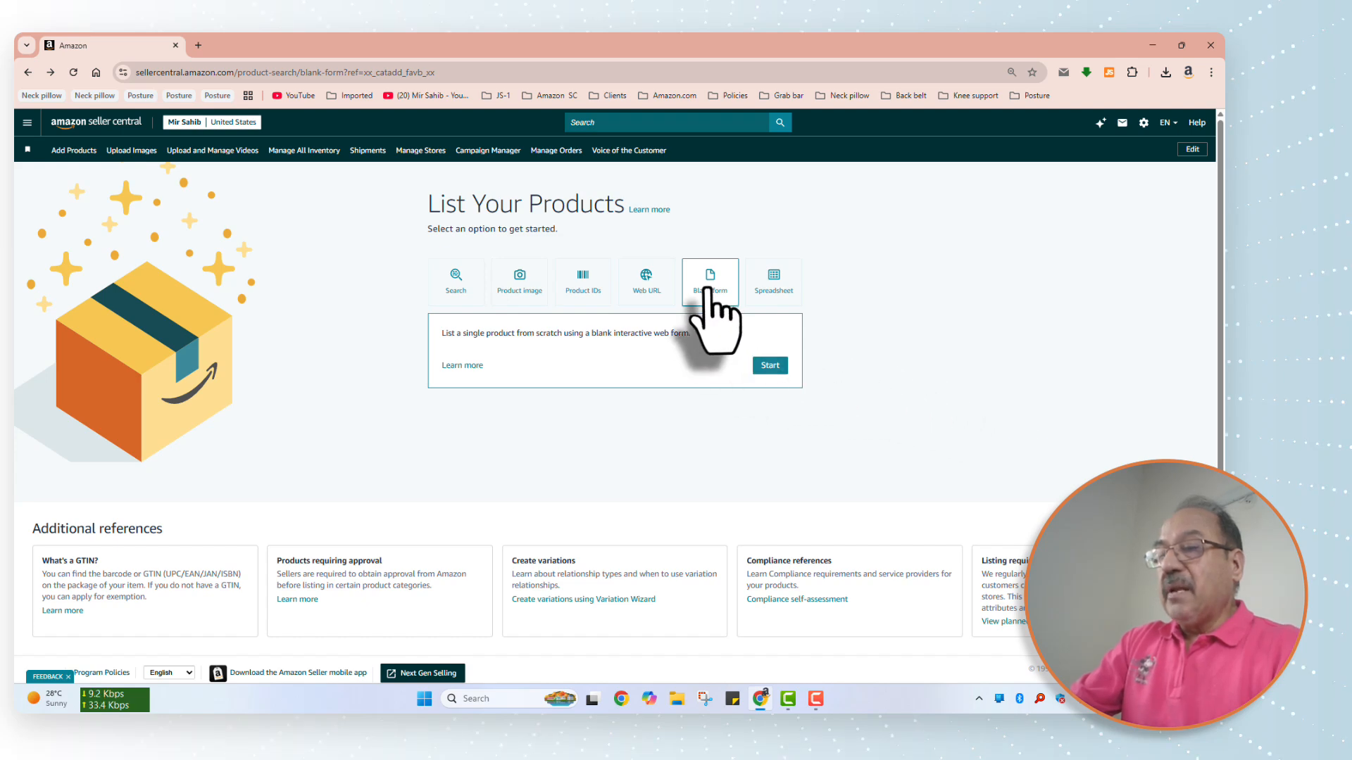
Step: Start a blank product listing form, enter the item name "inDoor foot mat" and accept Rug as the product type
click(772, 367)
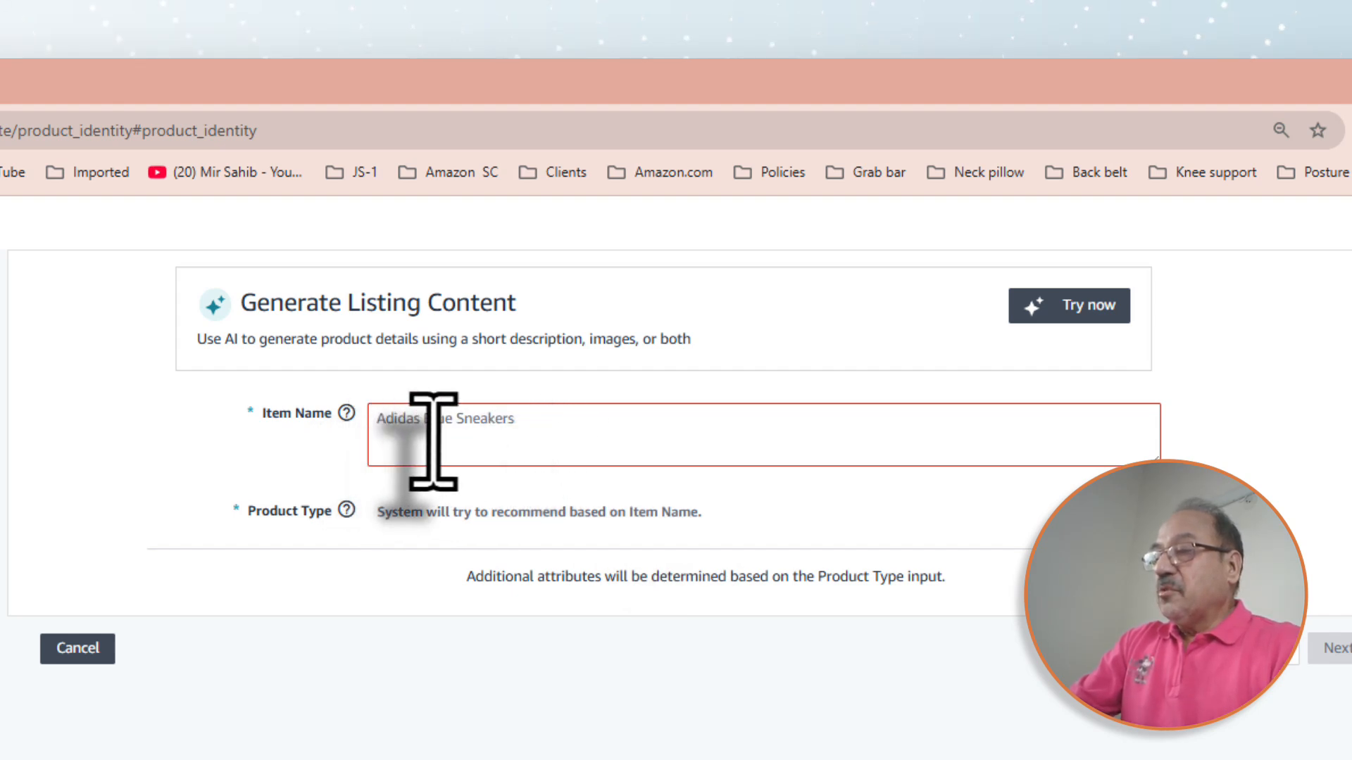
click(433, 440)
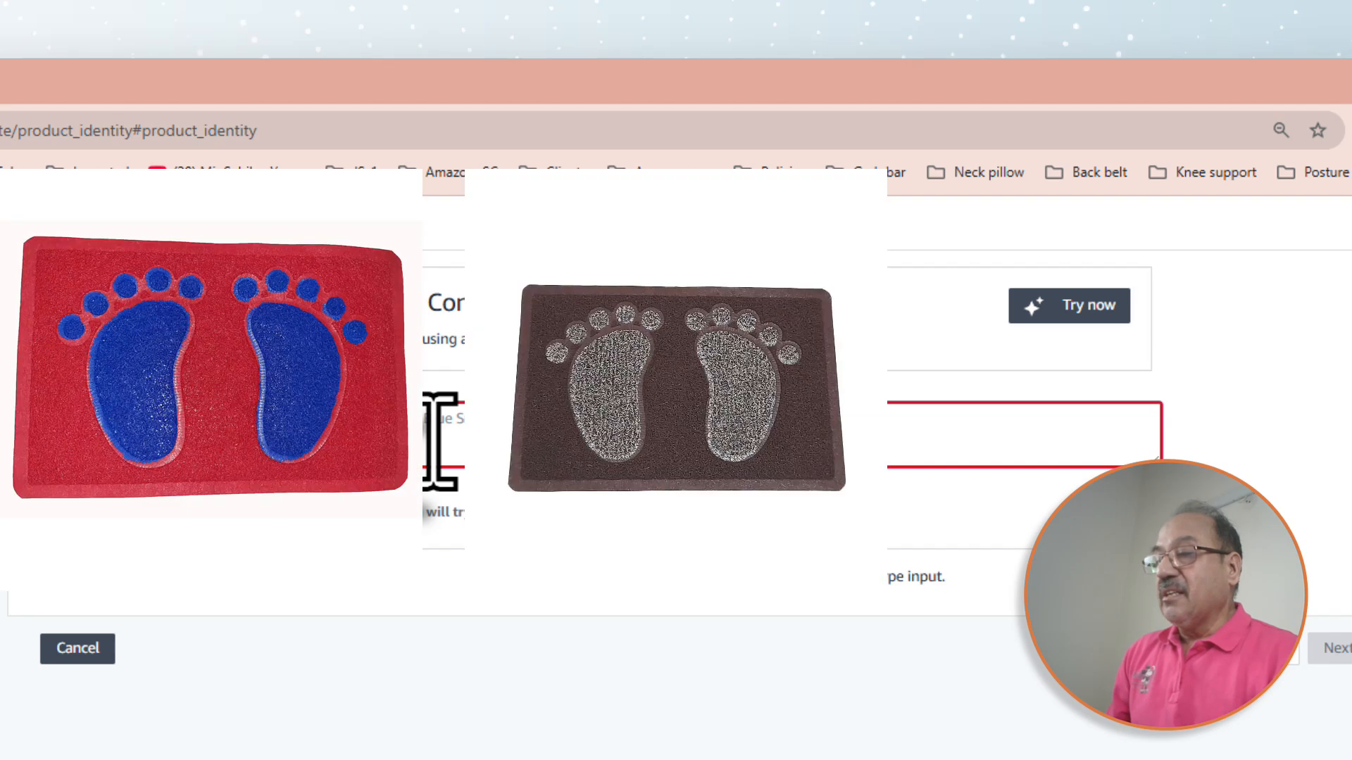
text(D)
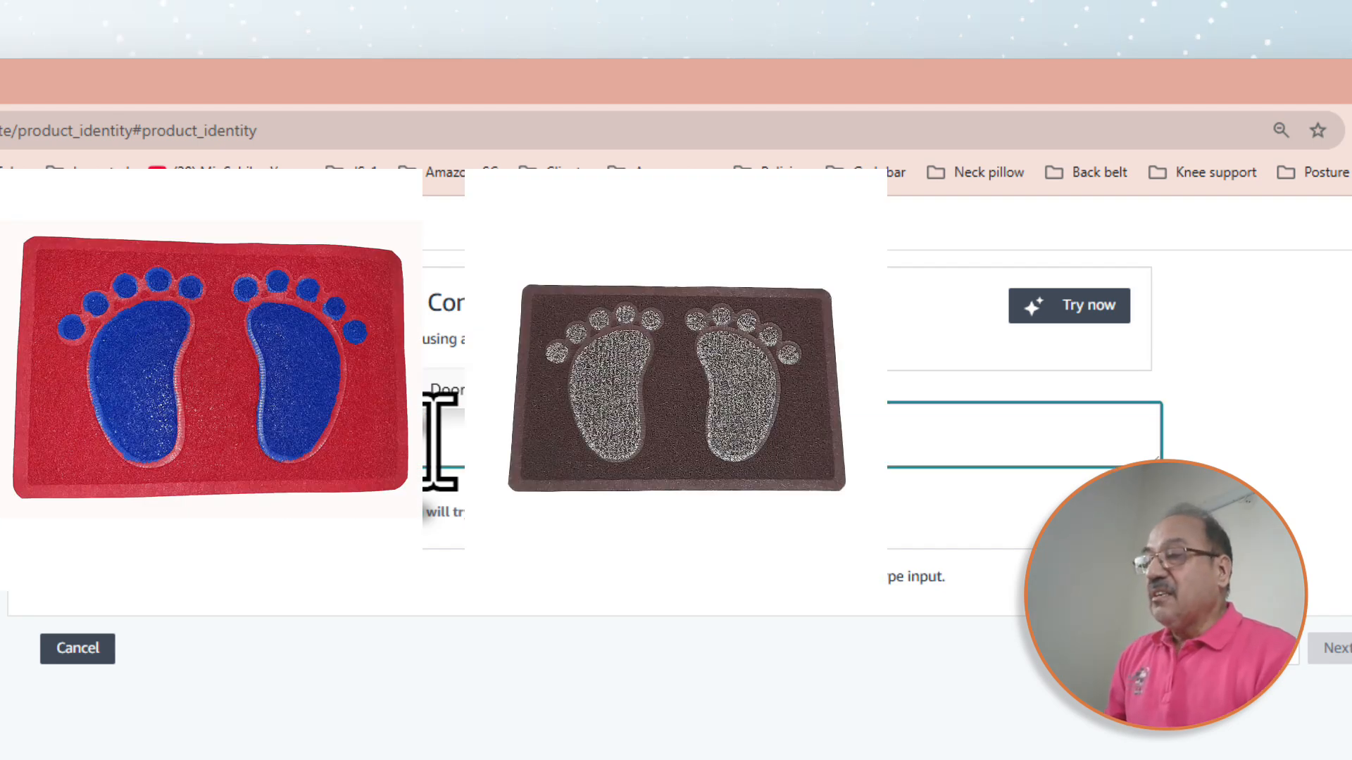
text(Foot mat)
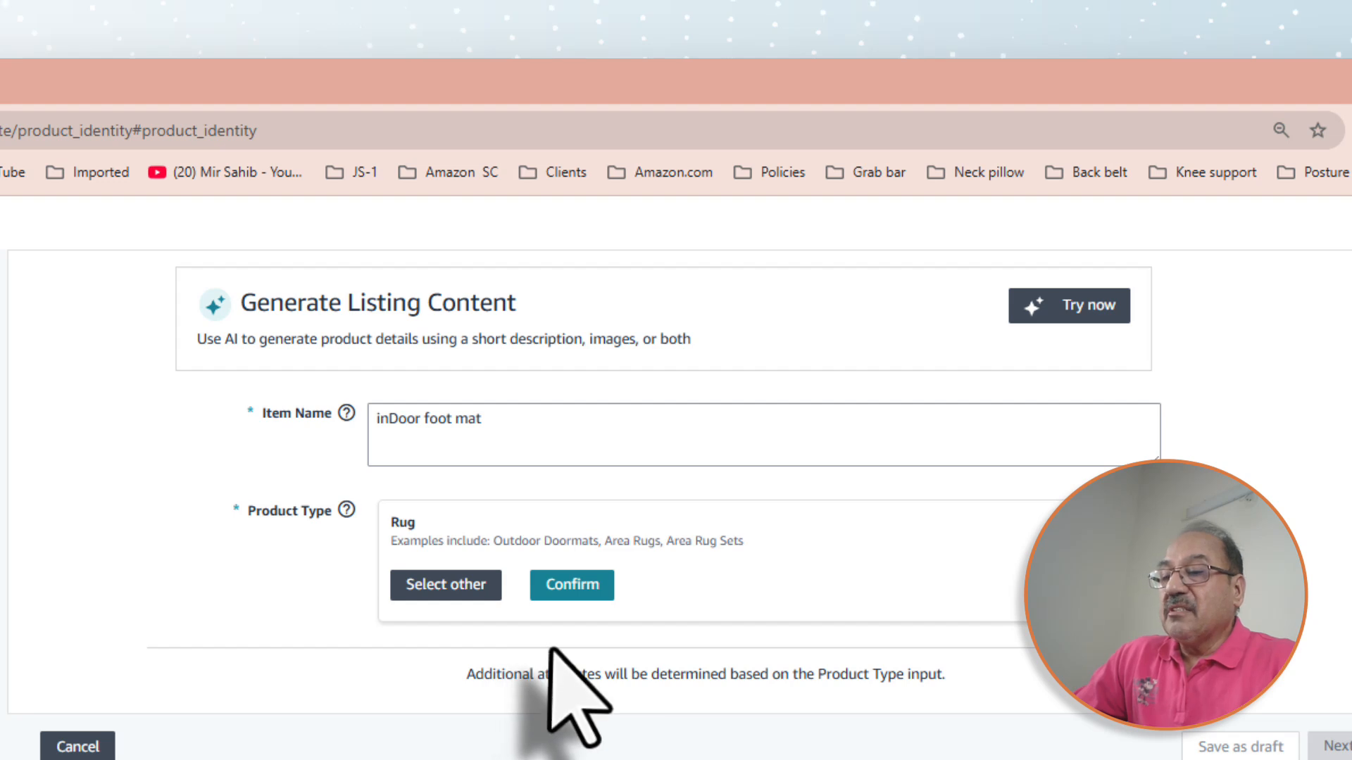
click(575, 587)
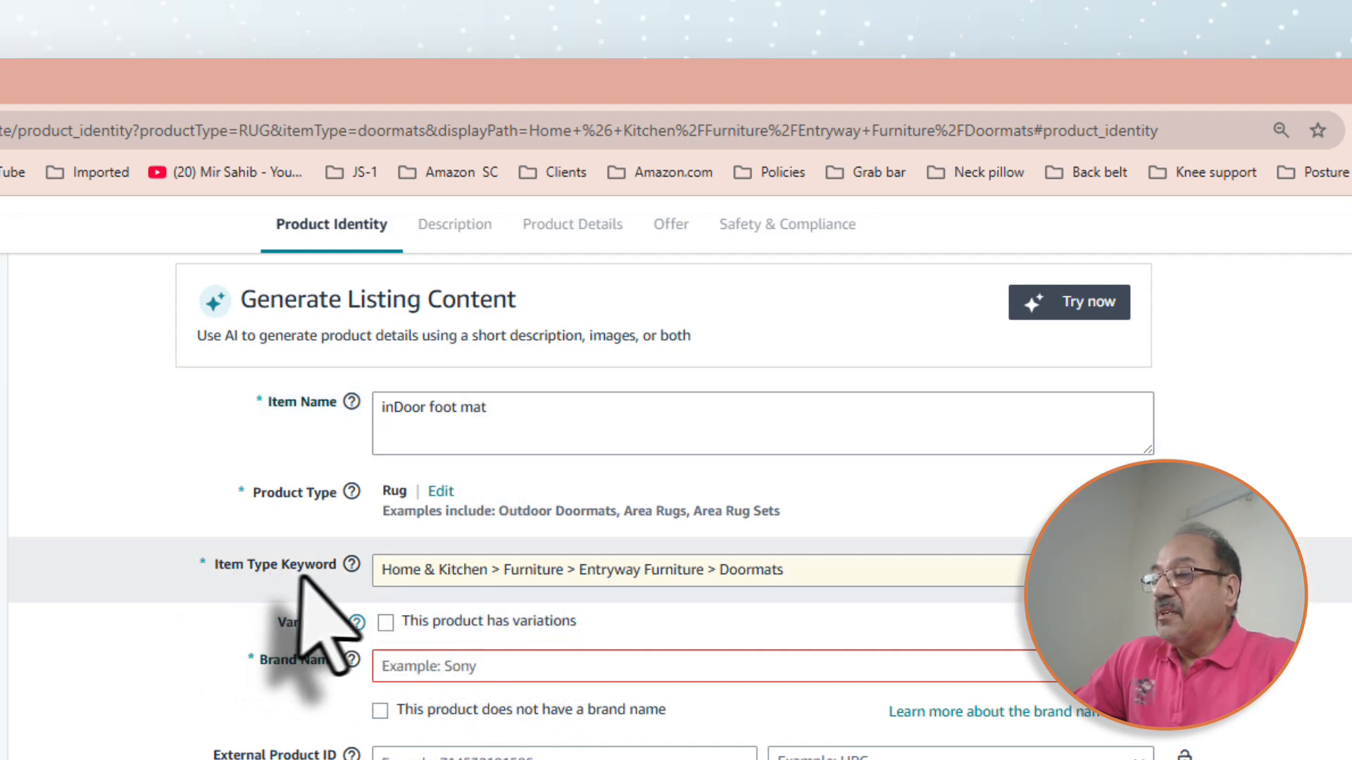
Step: Declare that the product has variations and choose Size and Color as the attributes that differ between variants
click(352, 564)
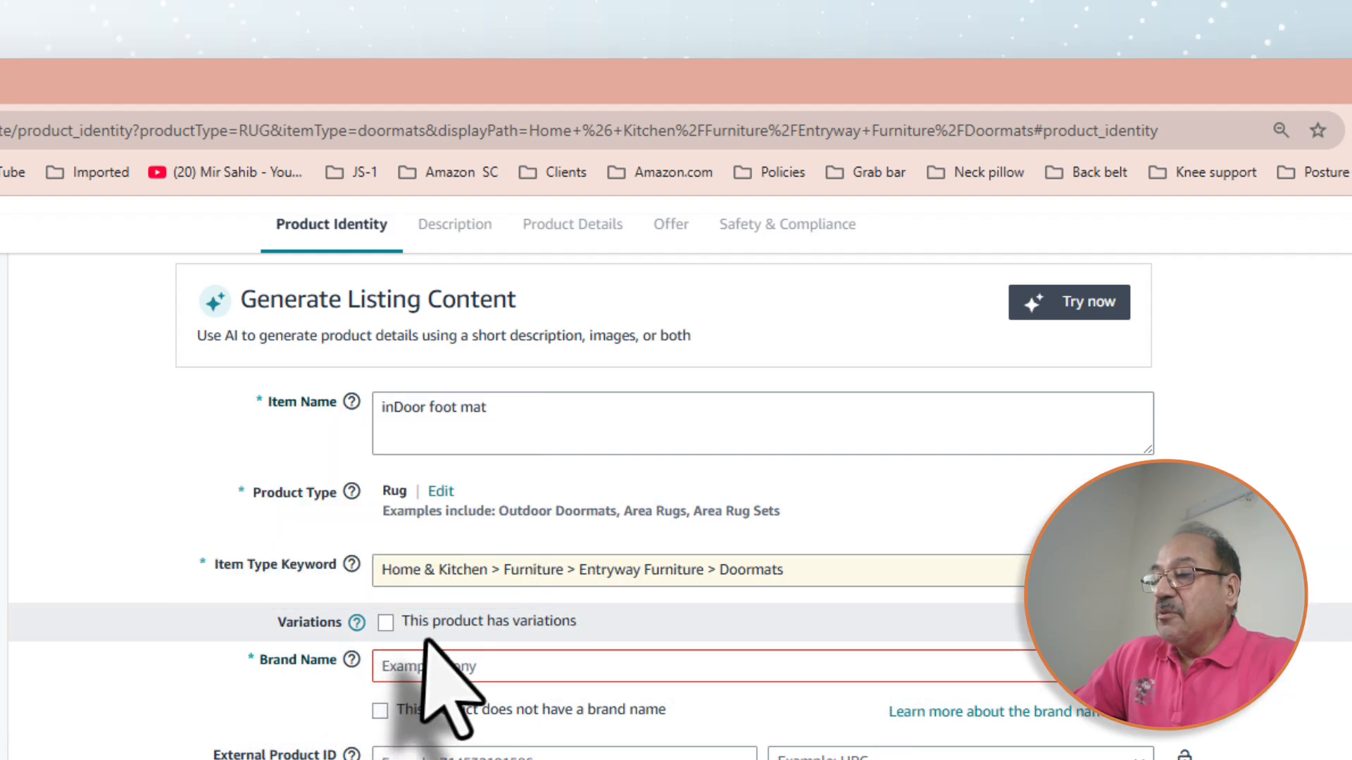
click(516, 416)
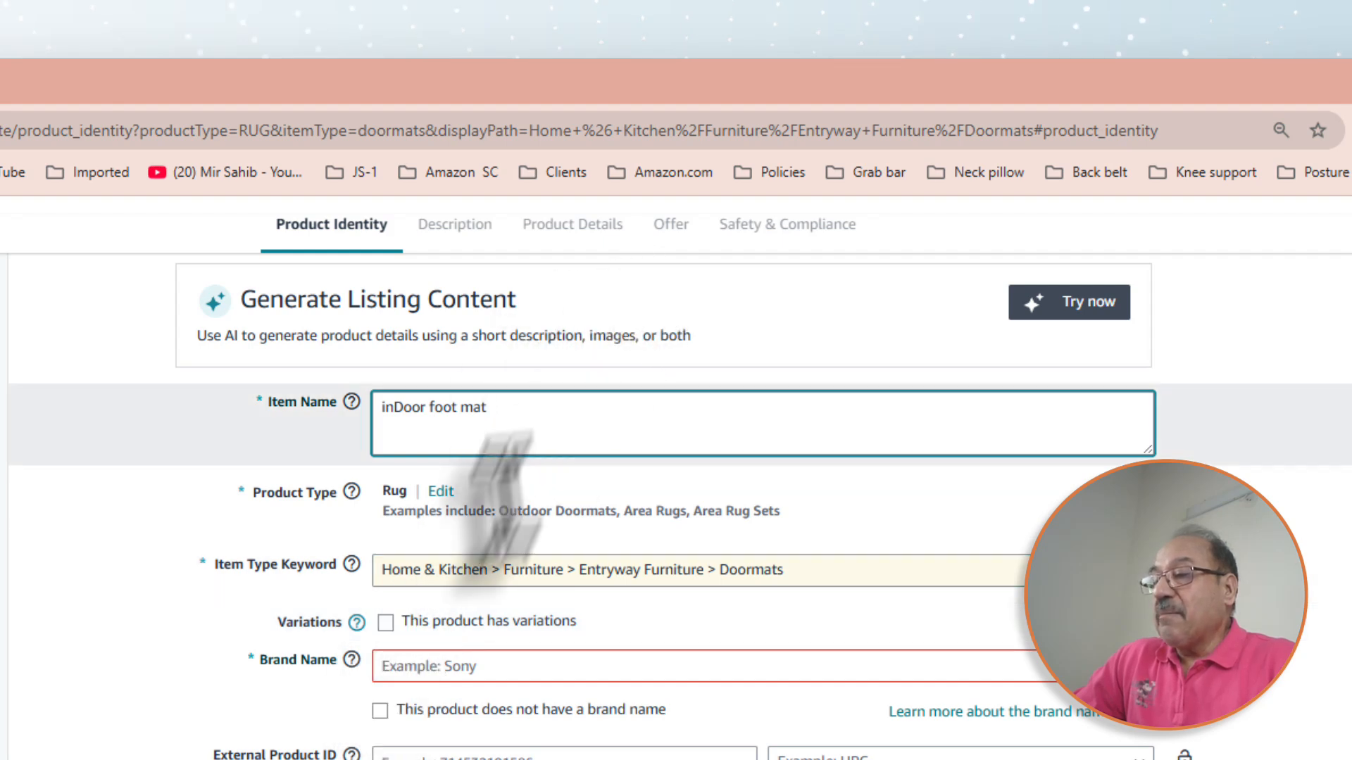
click(386, 622)
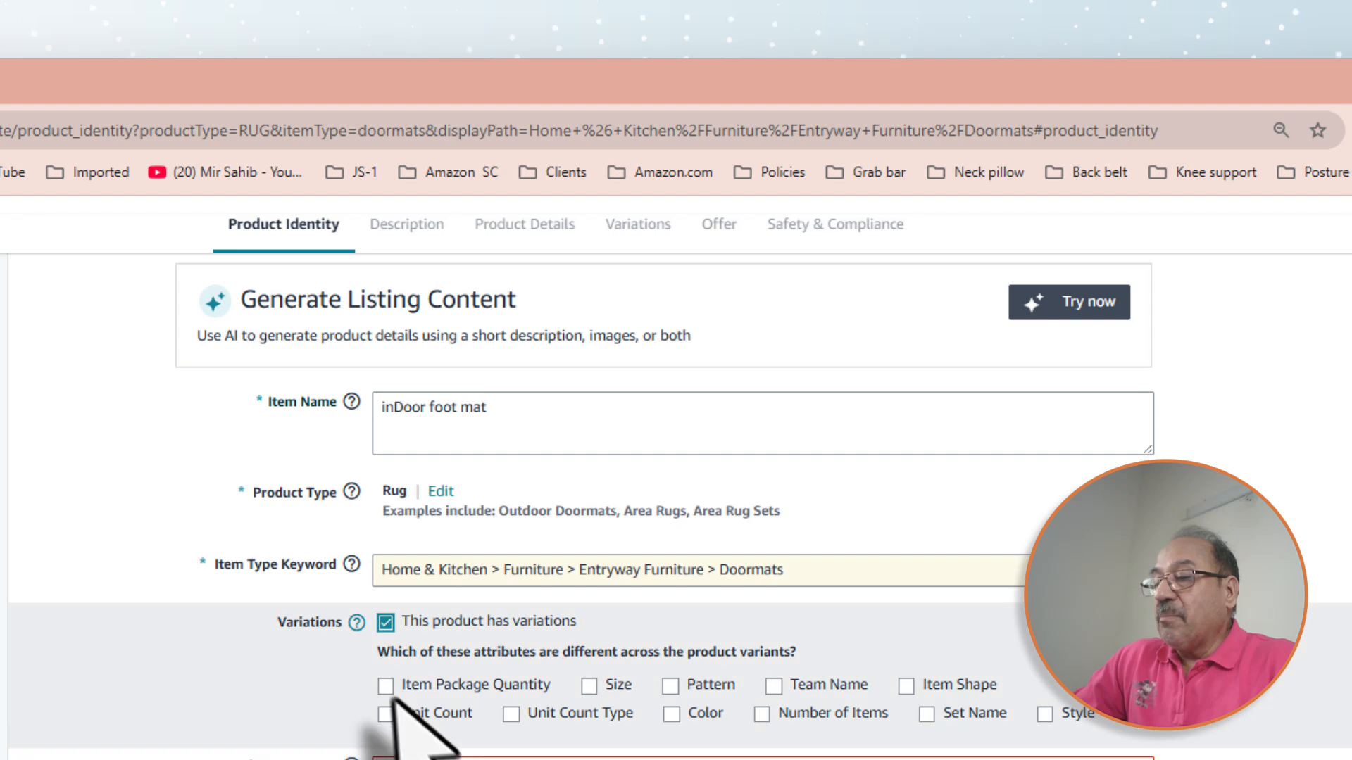
click(588, 687)
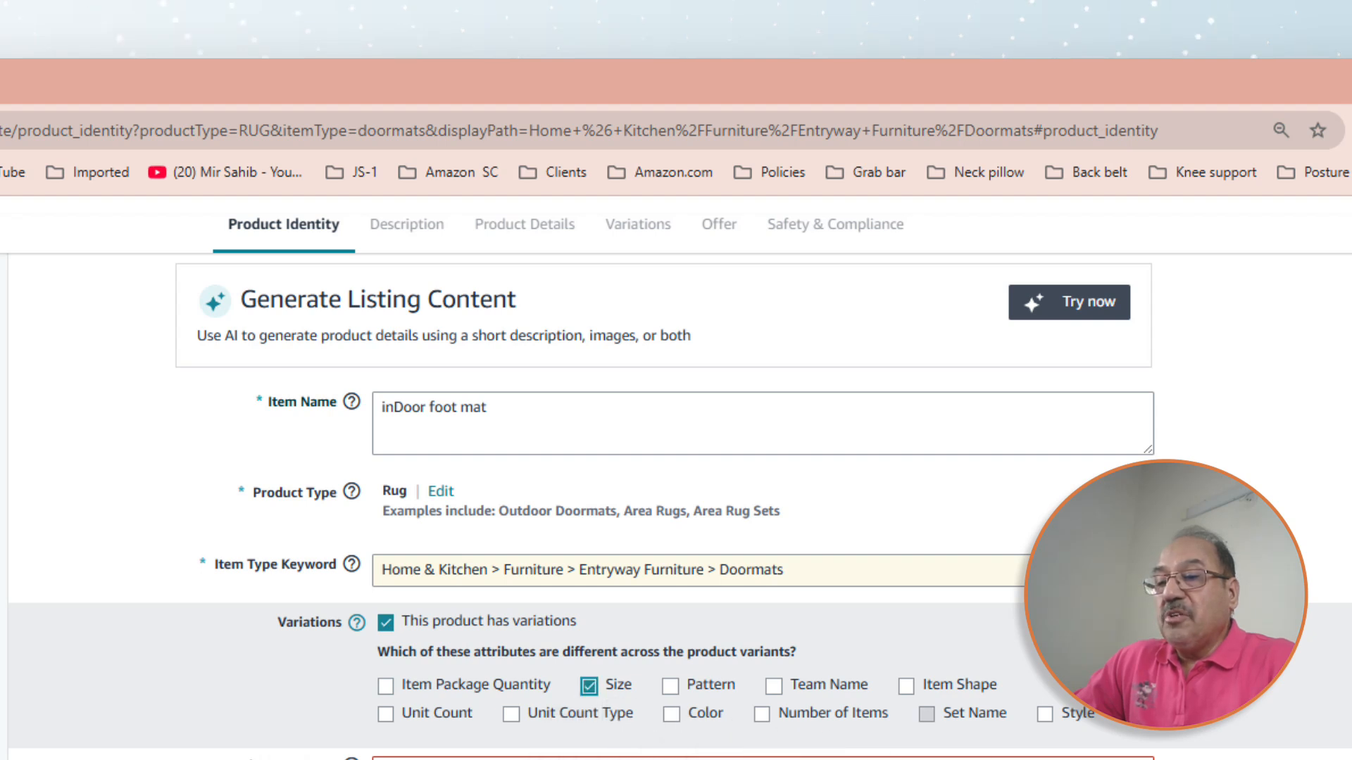
click(672, 715)
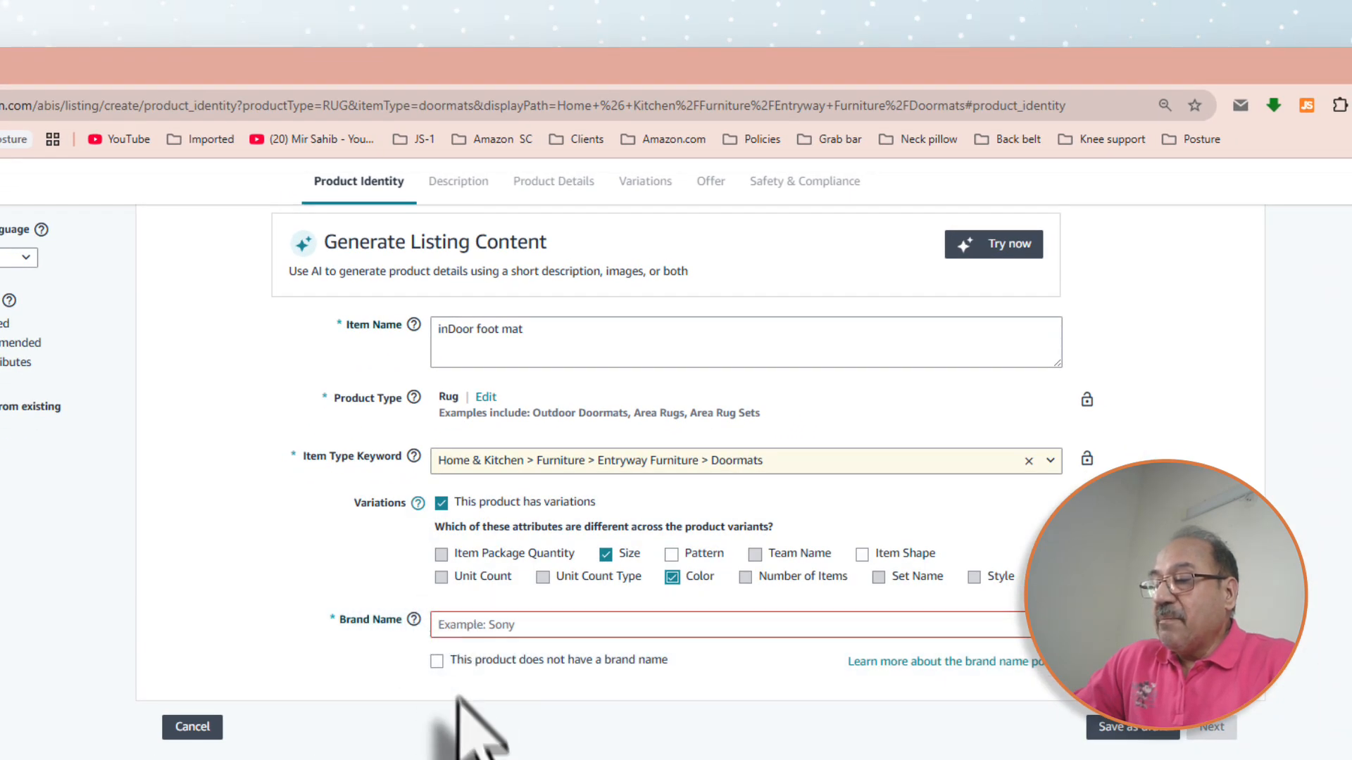
Step: Mark the product as having no brand name and continue to the Variations section of the listing
click(437, 660)
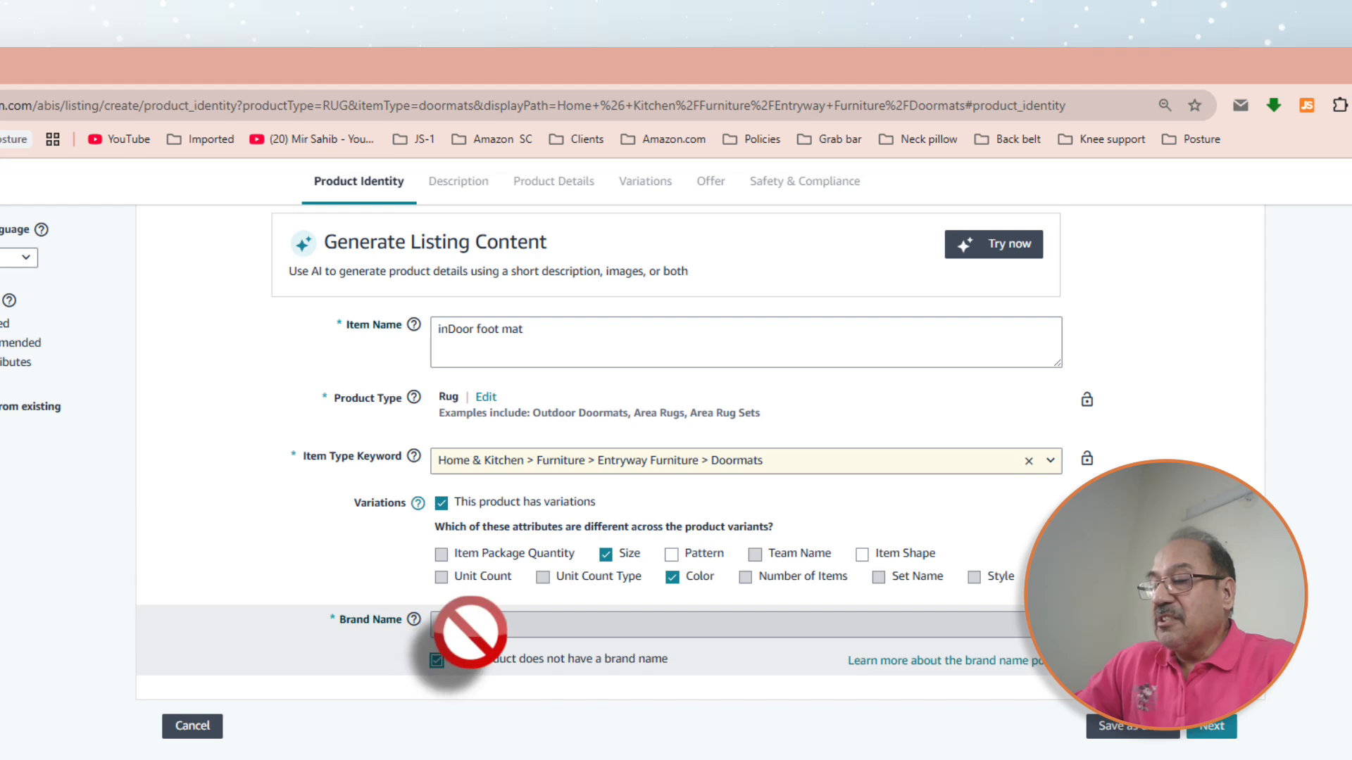
click(1211, 725)
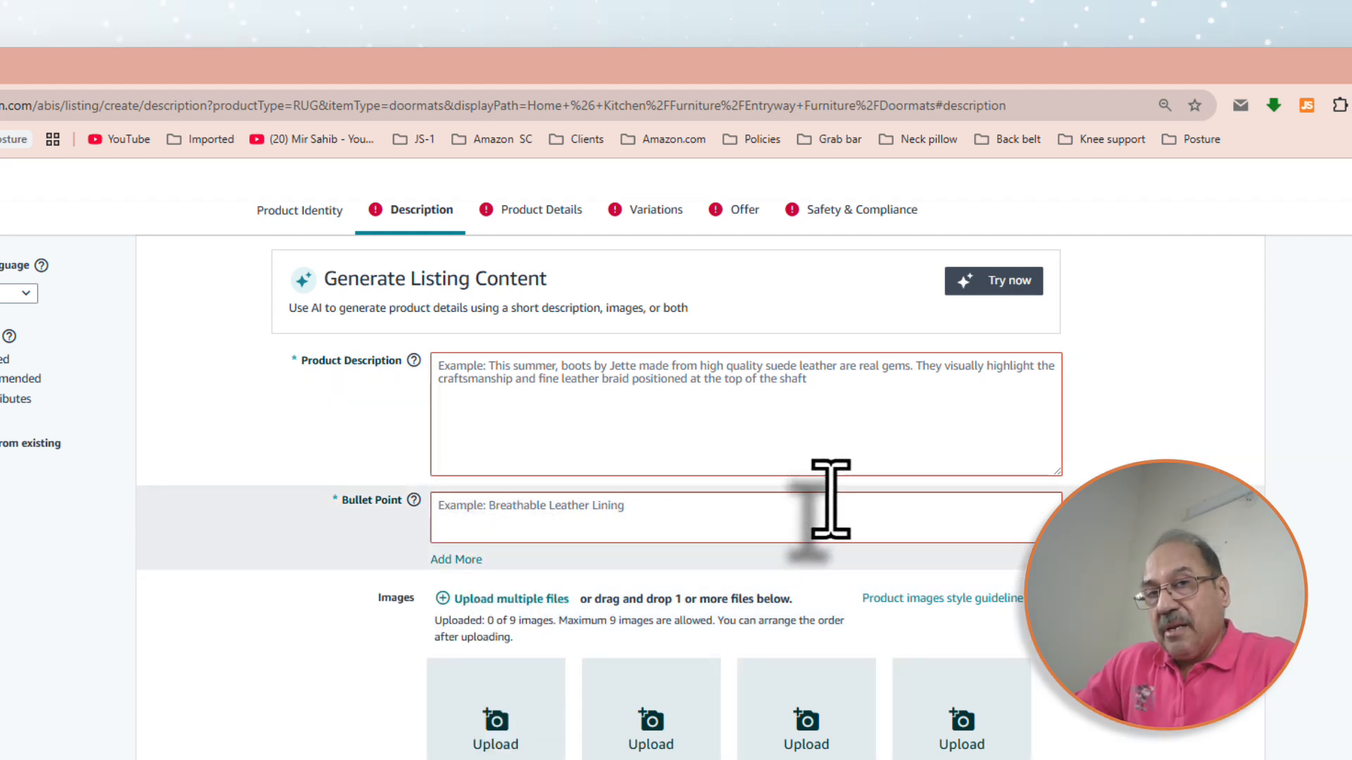
click(640, 212)
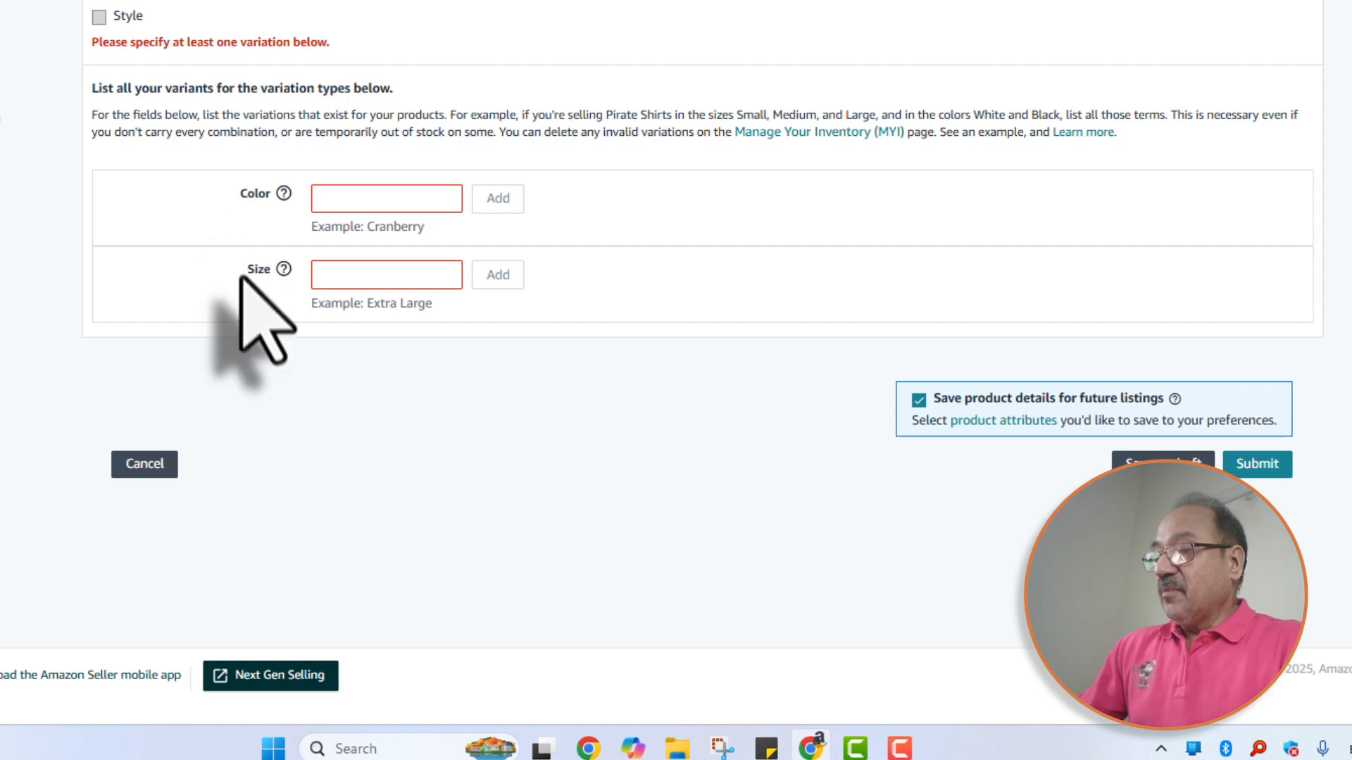
Step: Add Blue and Brown as the color variants of the product
click(333, 205)
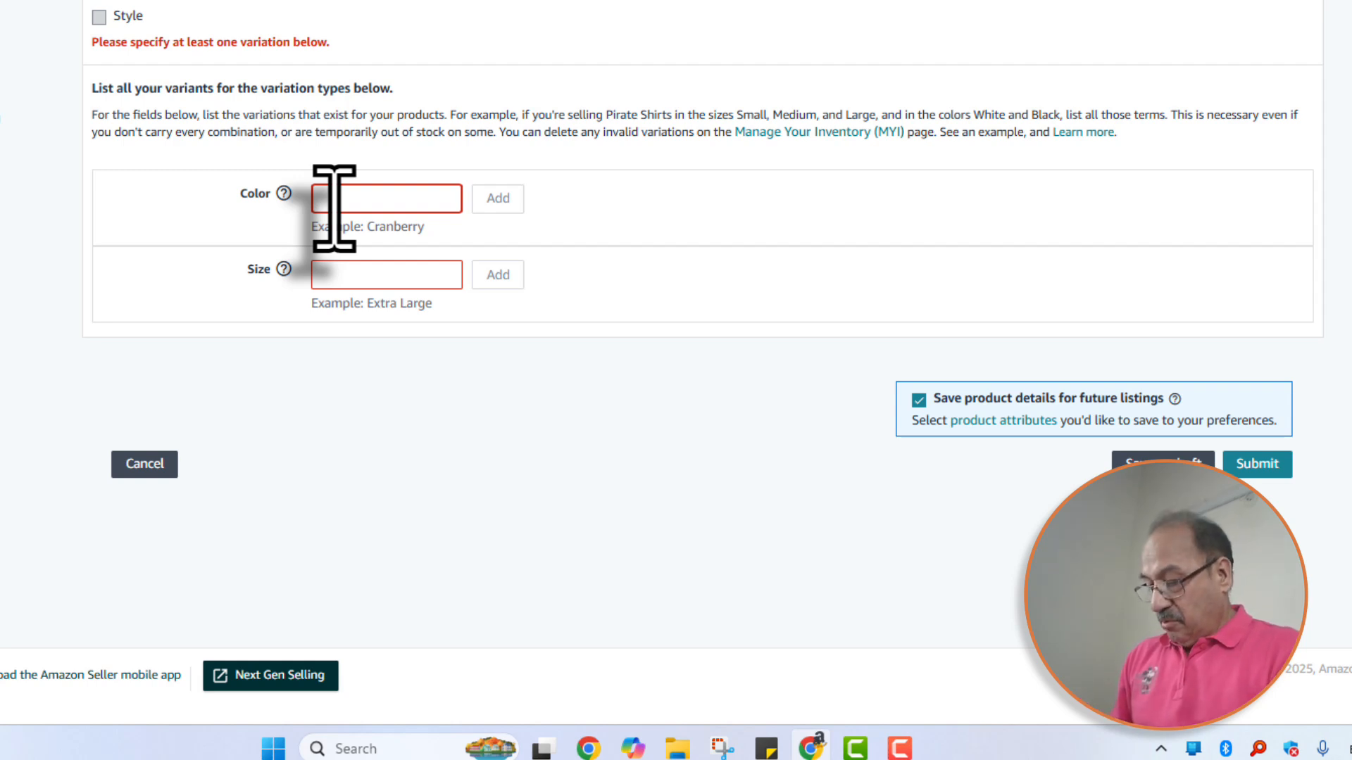
text(Blue)
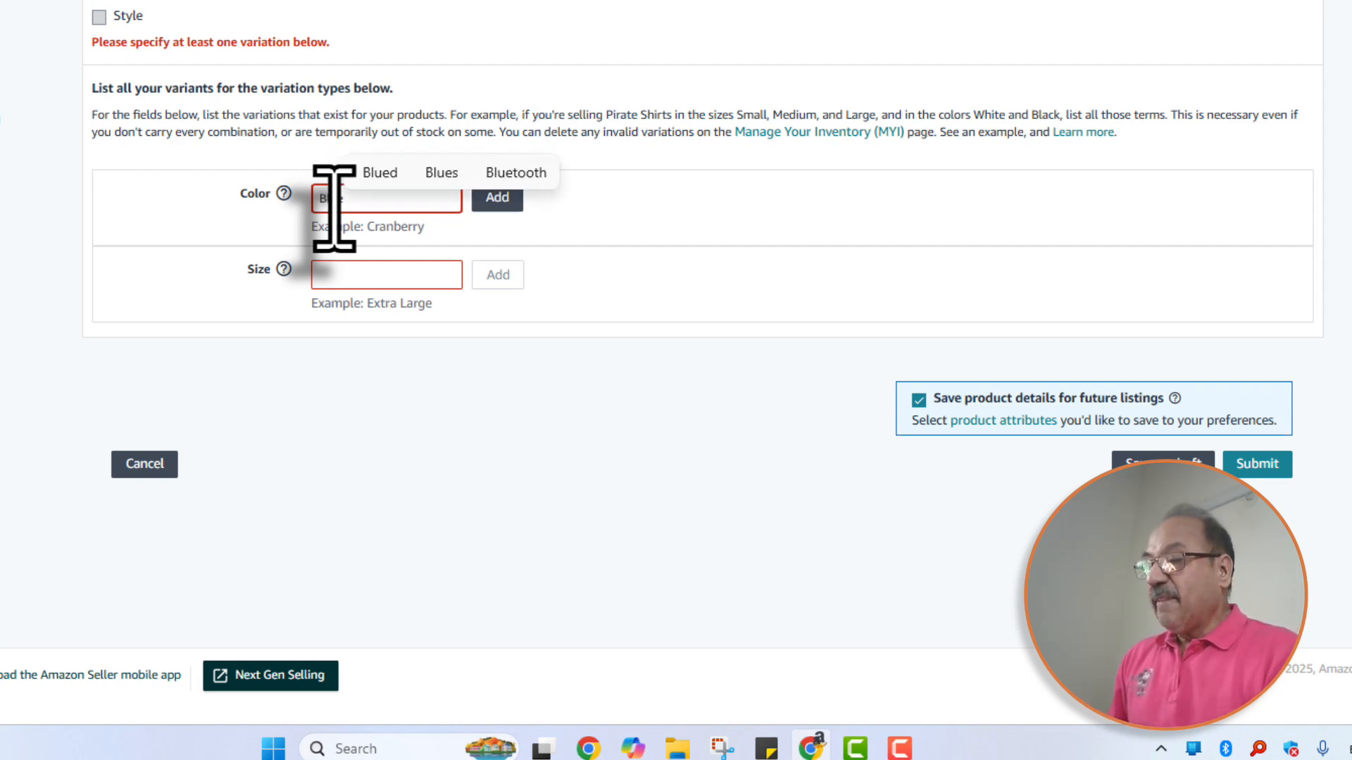
click(503, 205)
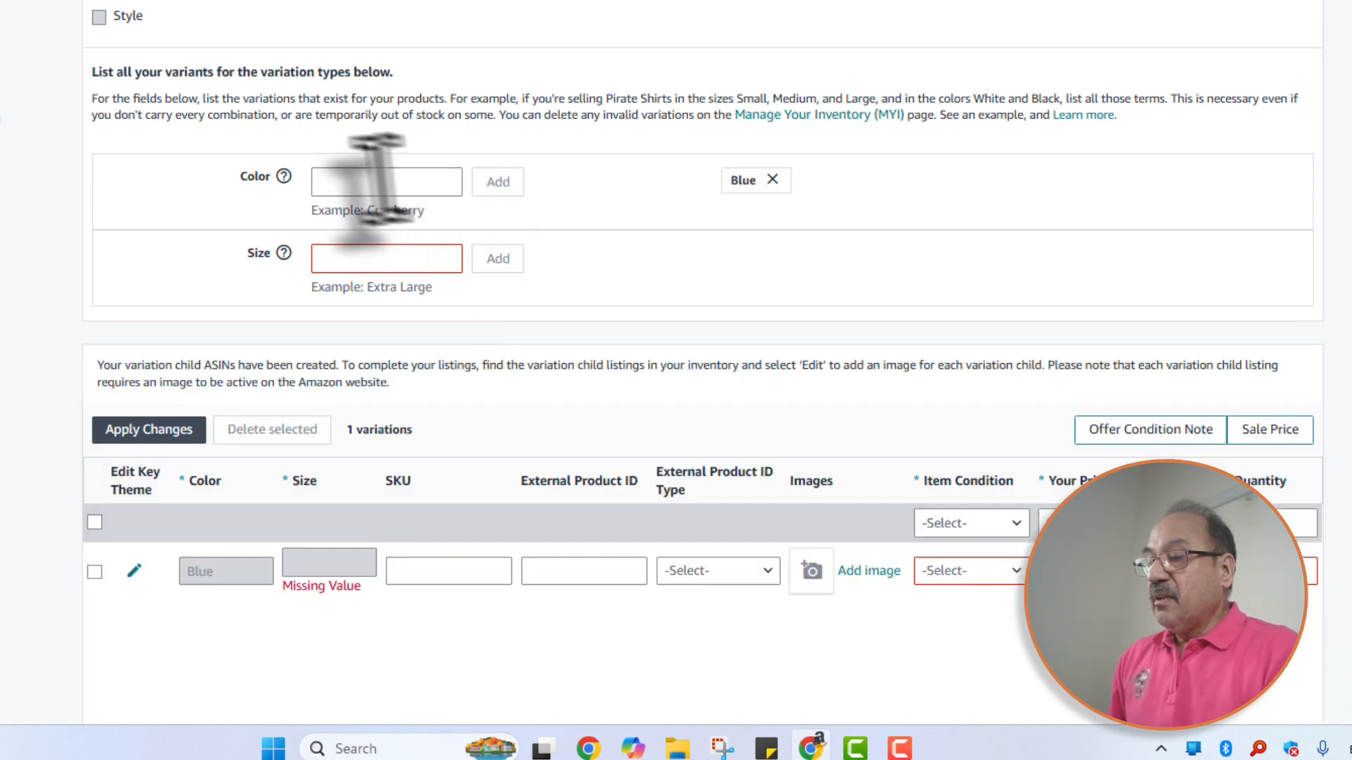
click(345, 188)
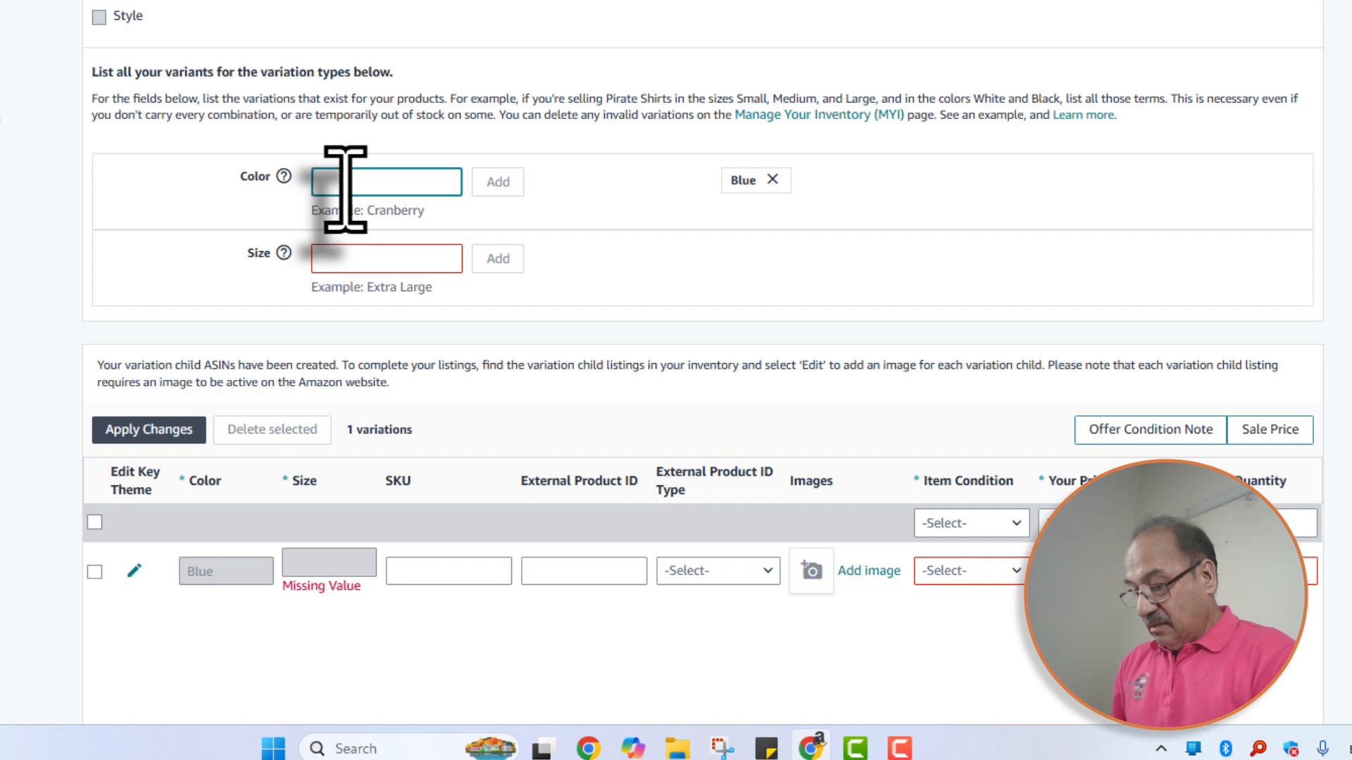
text(Brown)
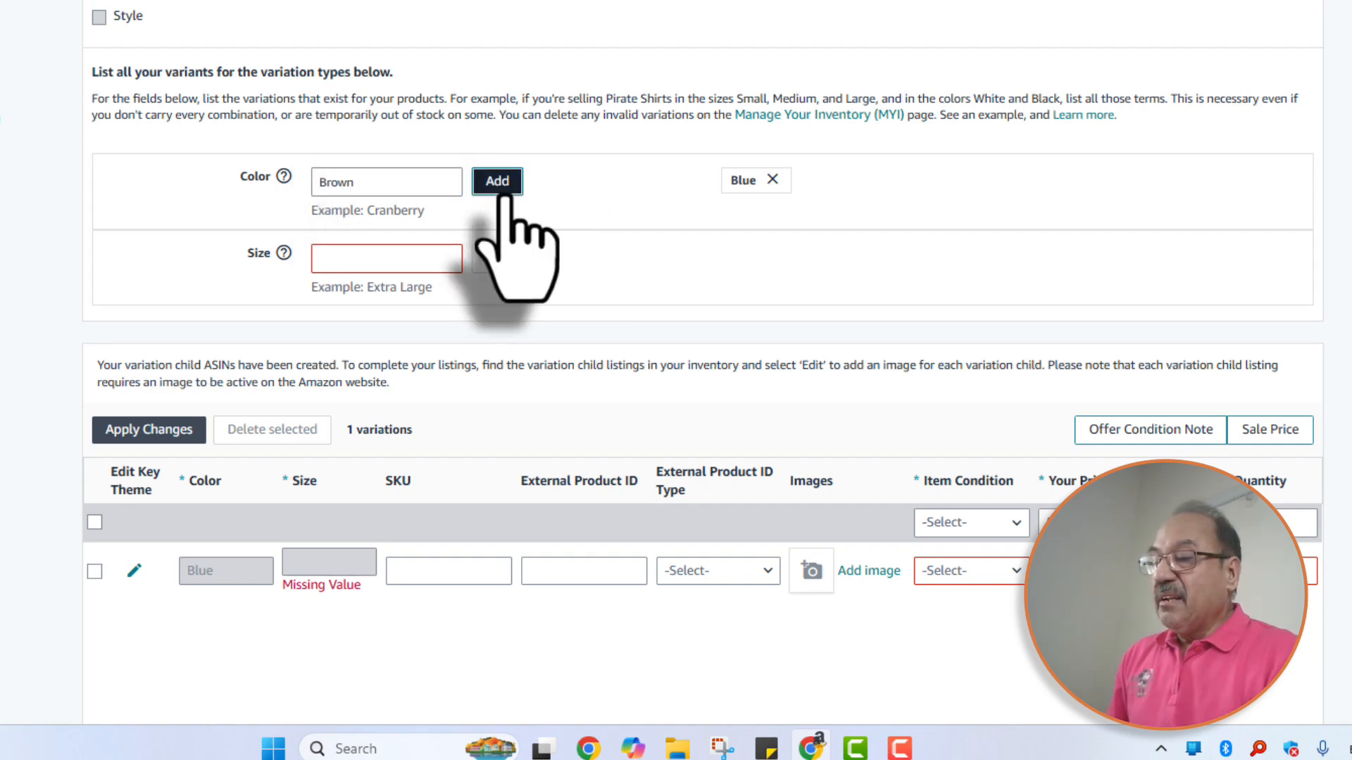
click(500, 204)
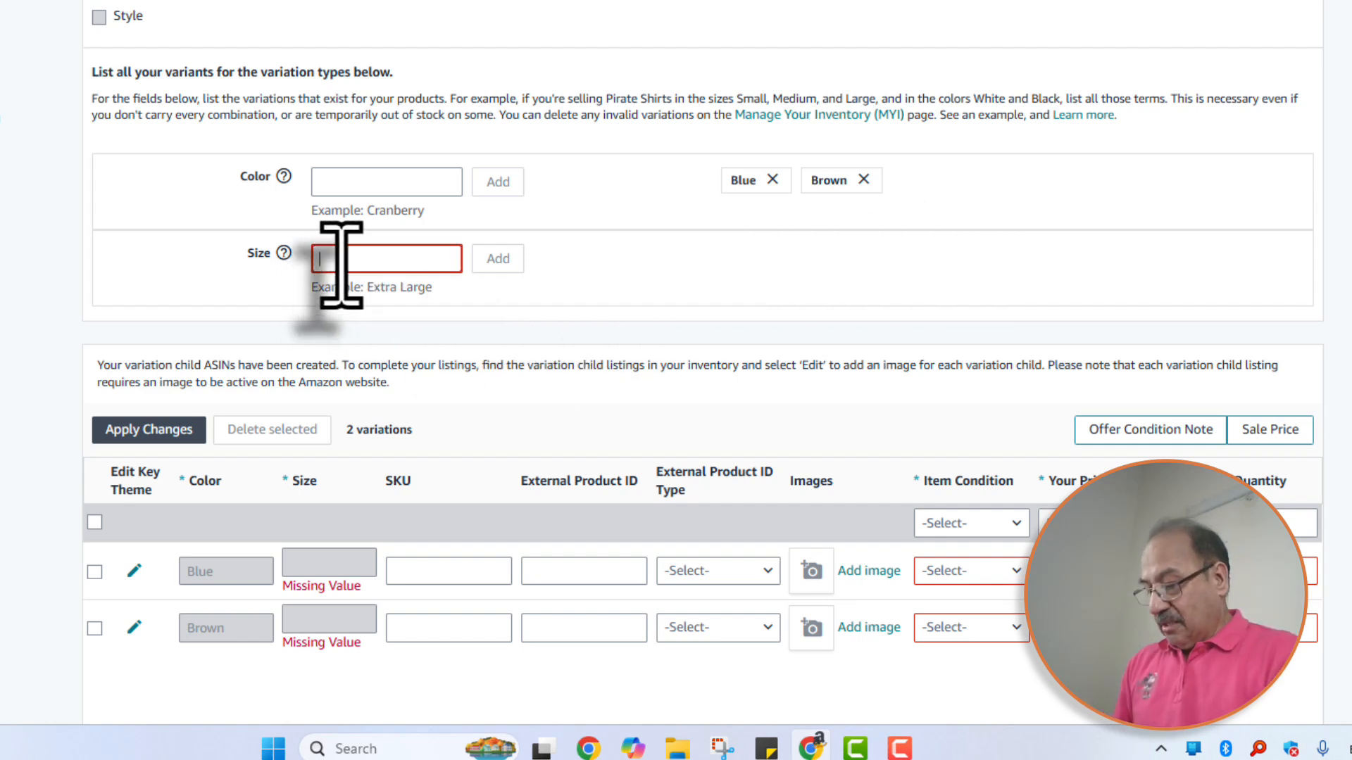
text(small)
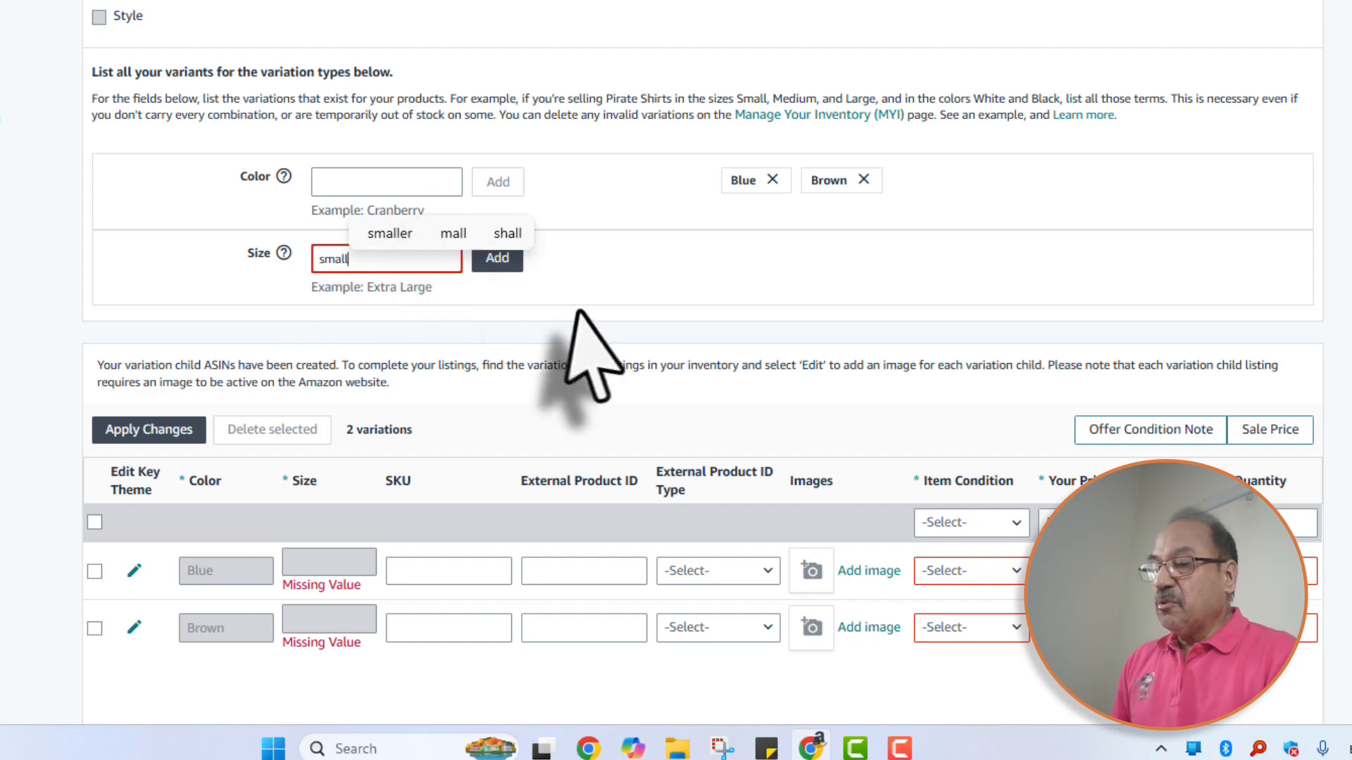
click(496, 257)
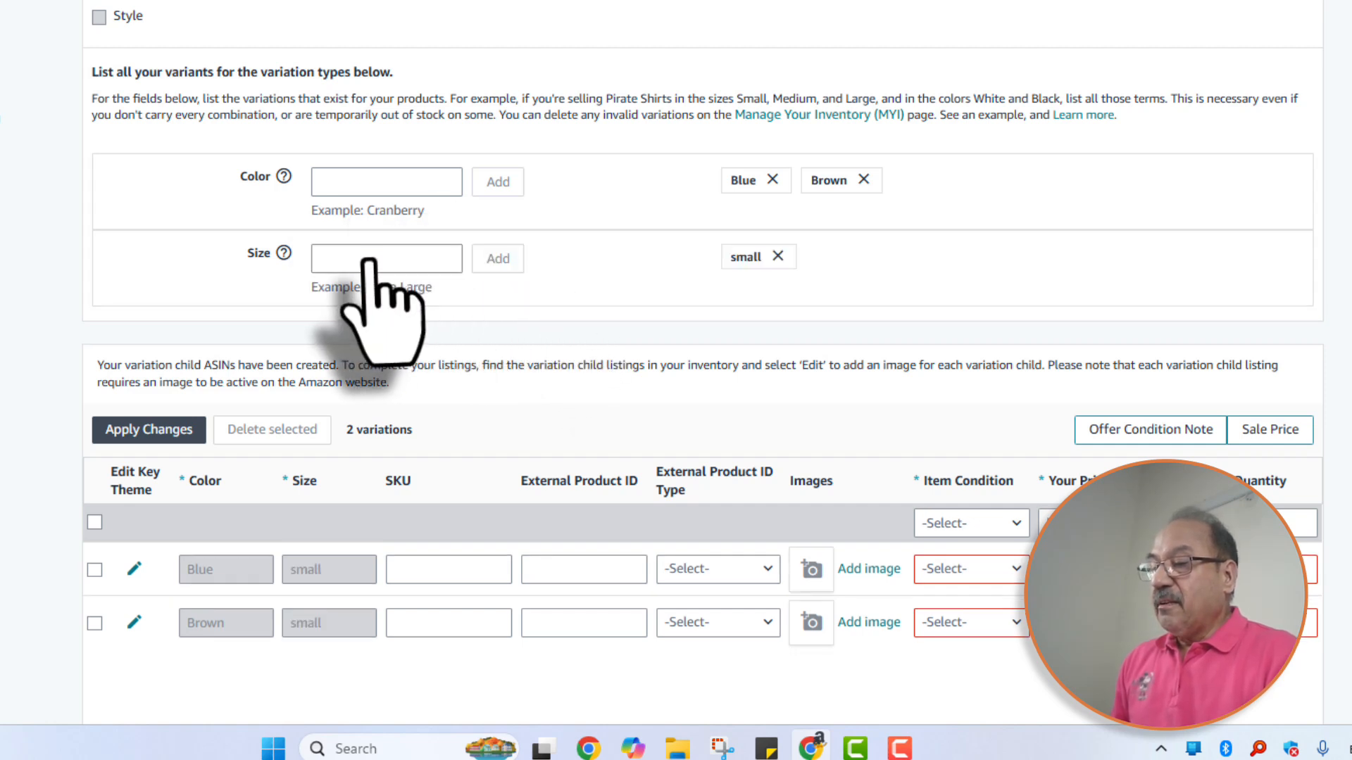
click(343, 258)
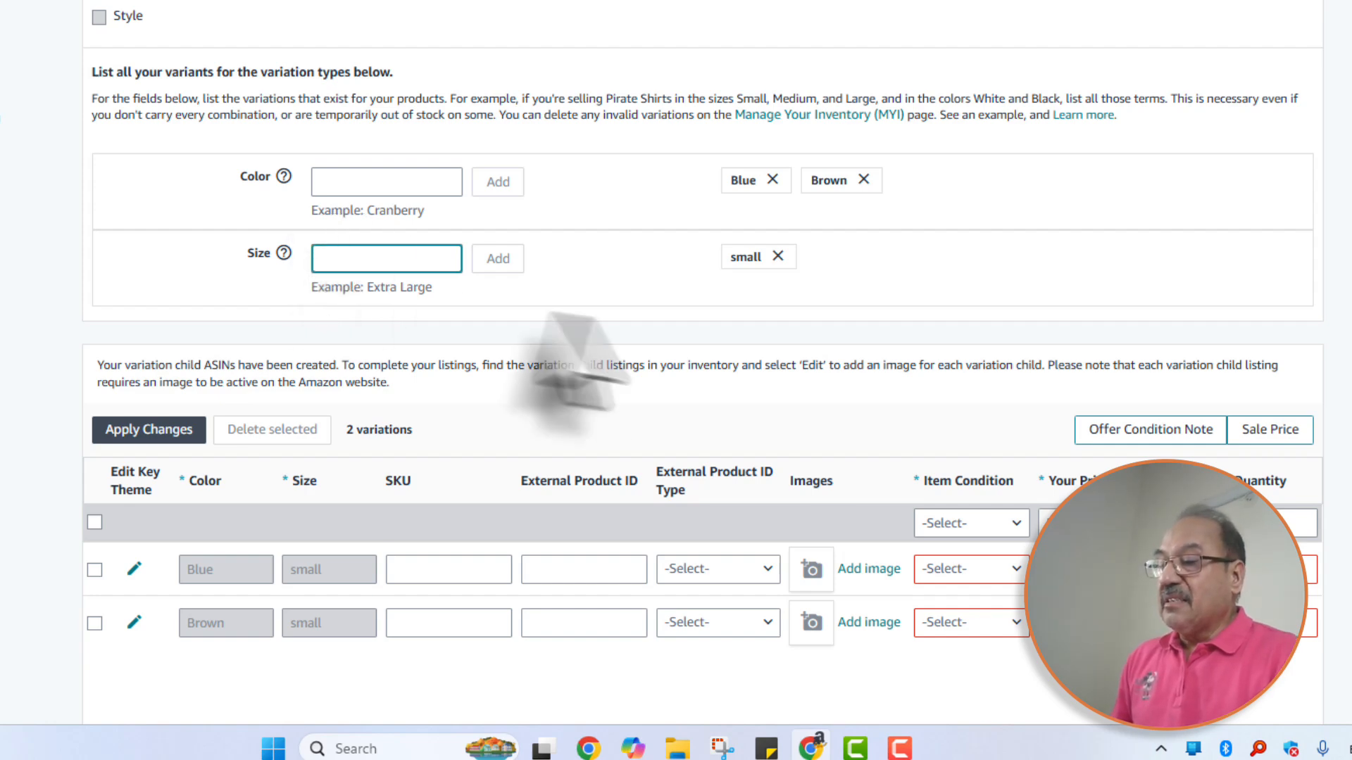
click(778, 257)
click(655, 328)
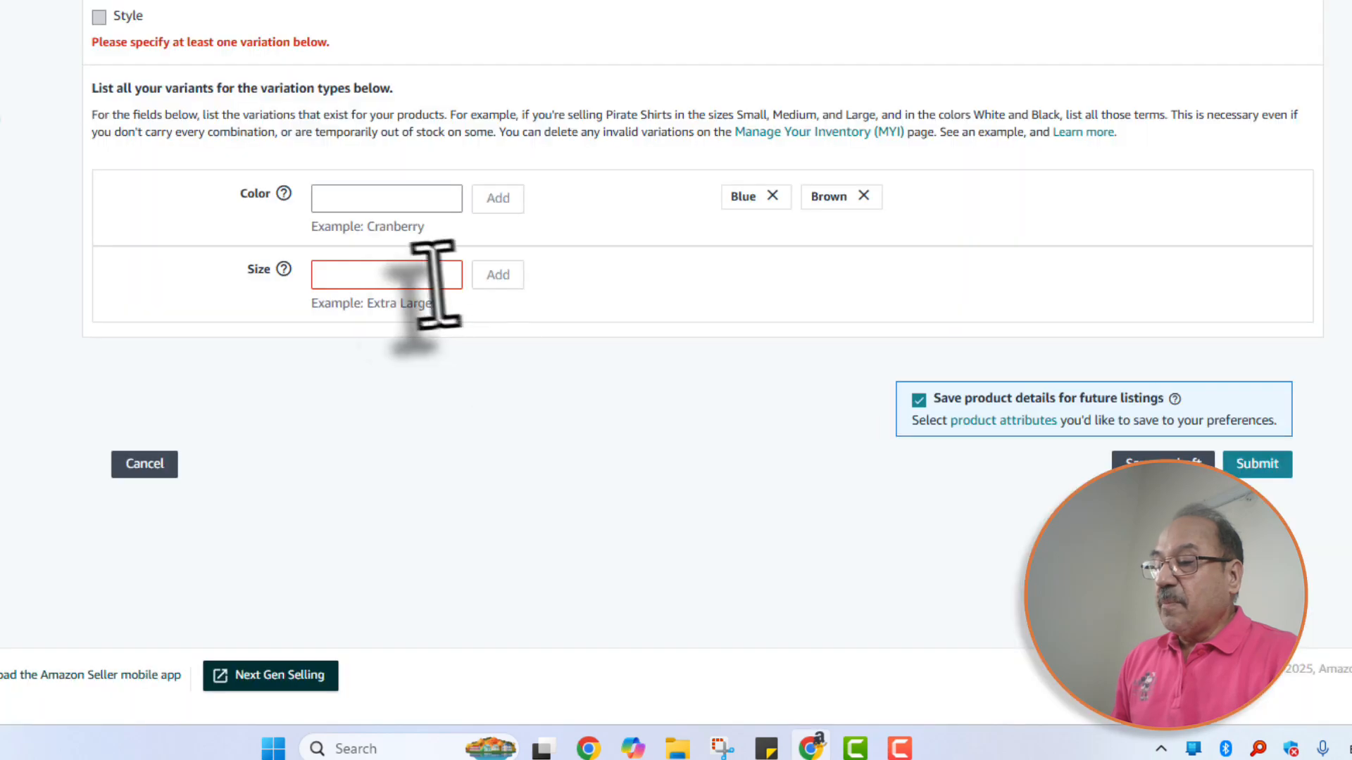
Step: Add "small(2*3Ft)" and "Large (4*2 ft)" as the size variants of the product
click(338, 276)
text(small(2*3Ft)
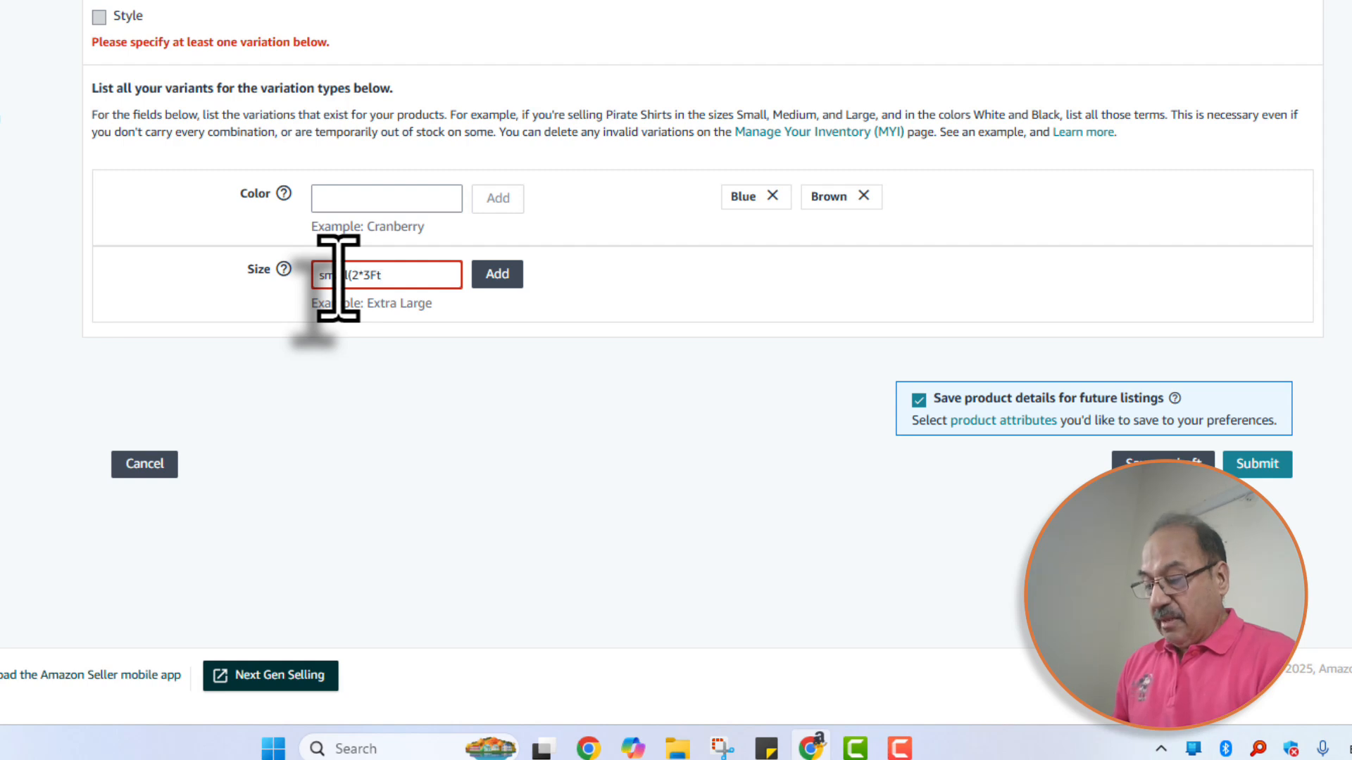
click(496, 276)
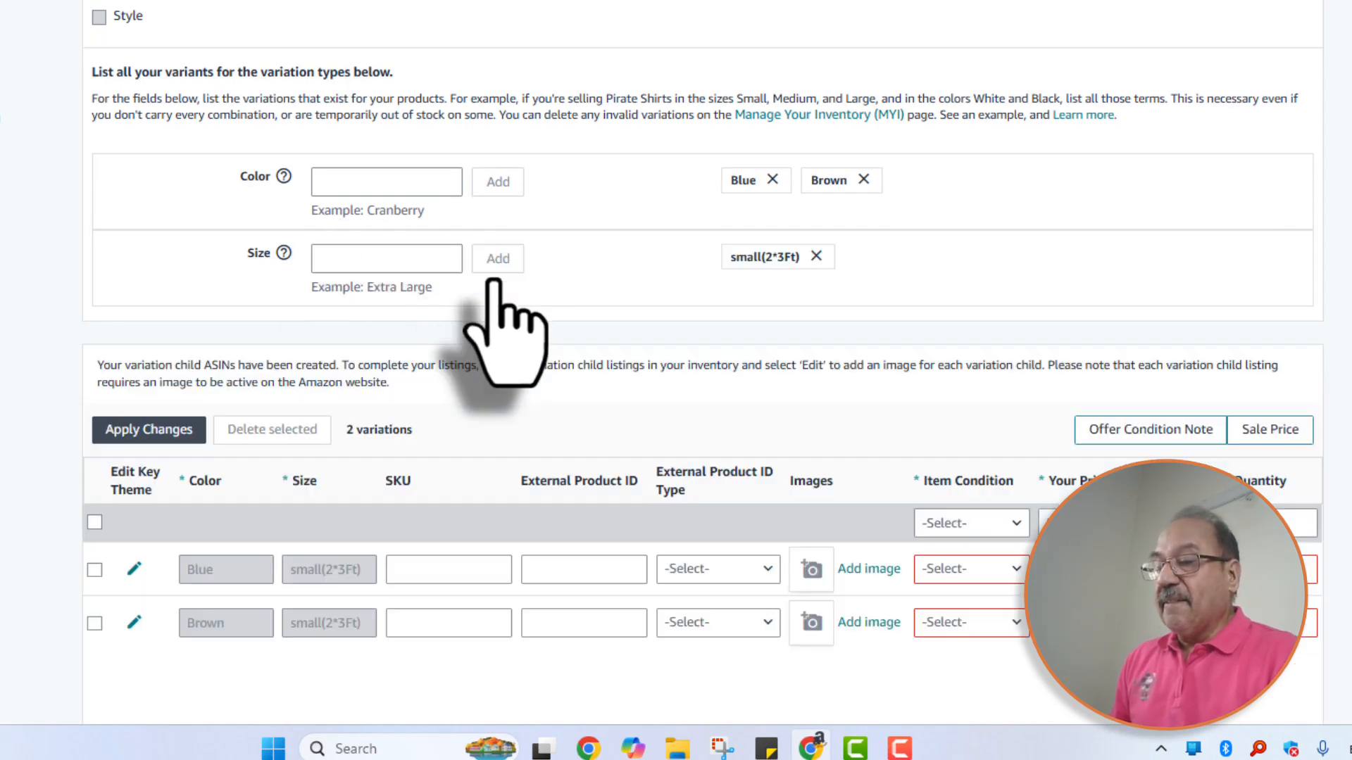
click(314, 262)
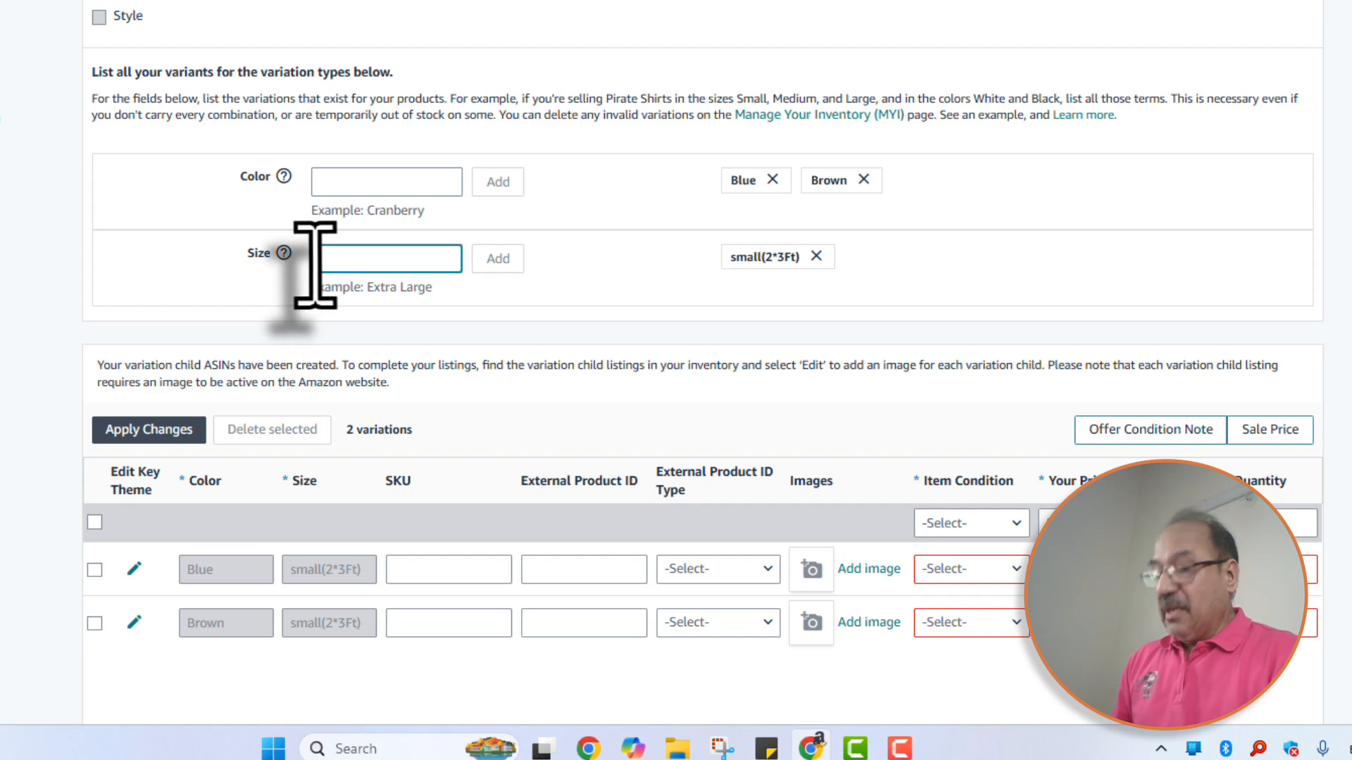
text(Large (4*)
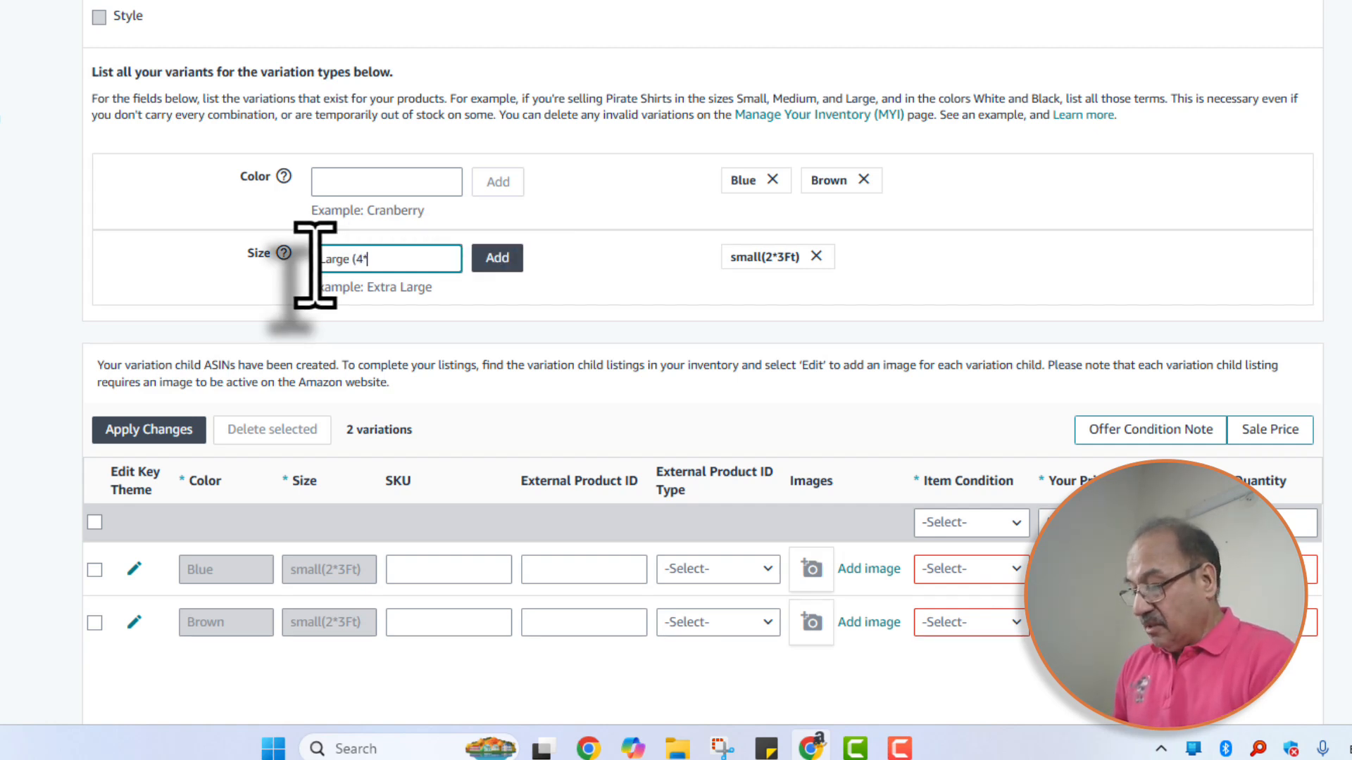
text(2 f)
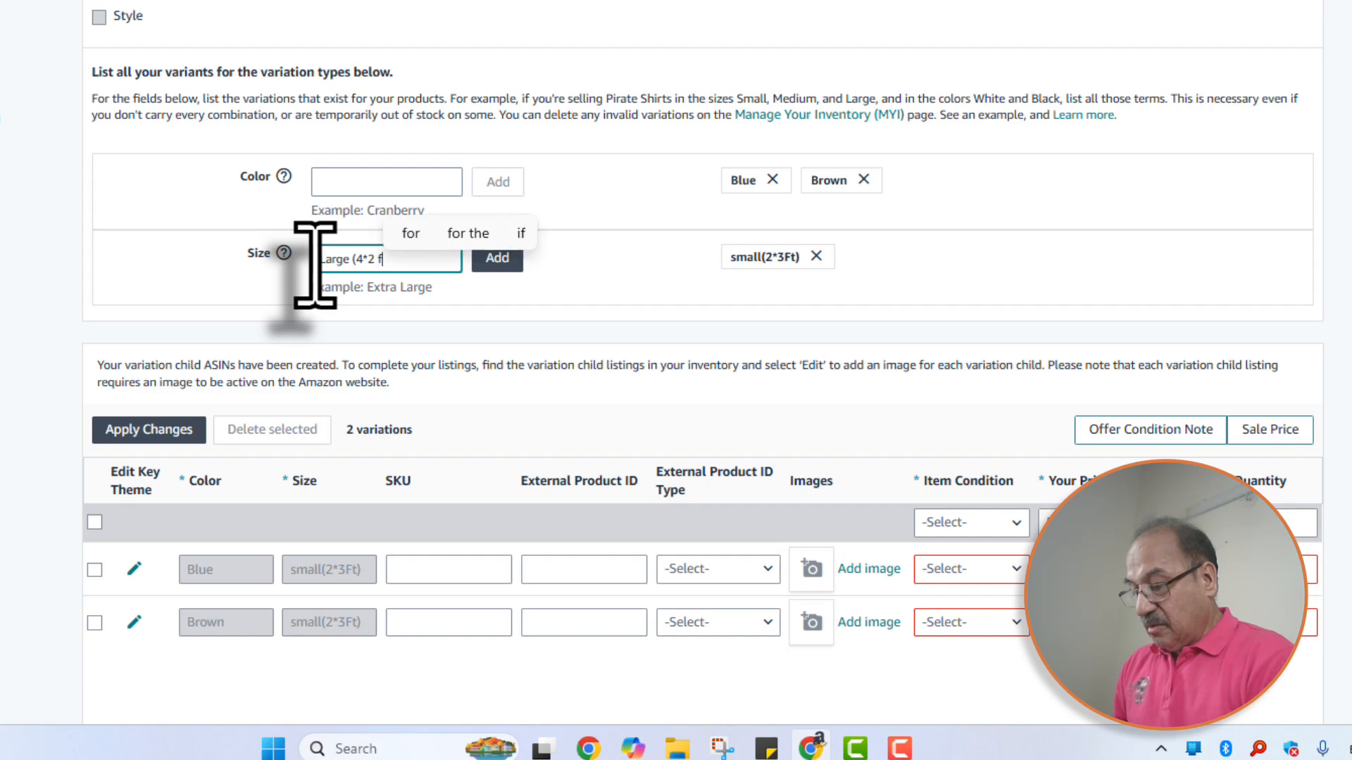
text(t))
scroll(314, 266, down, 2)
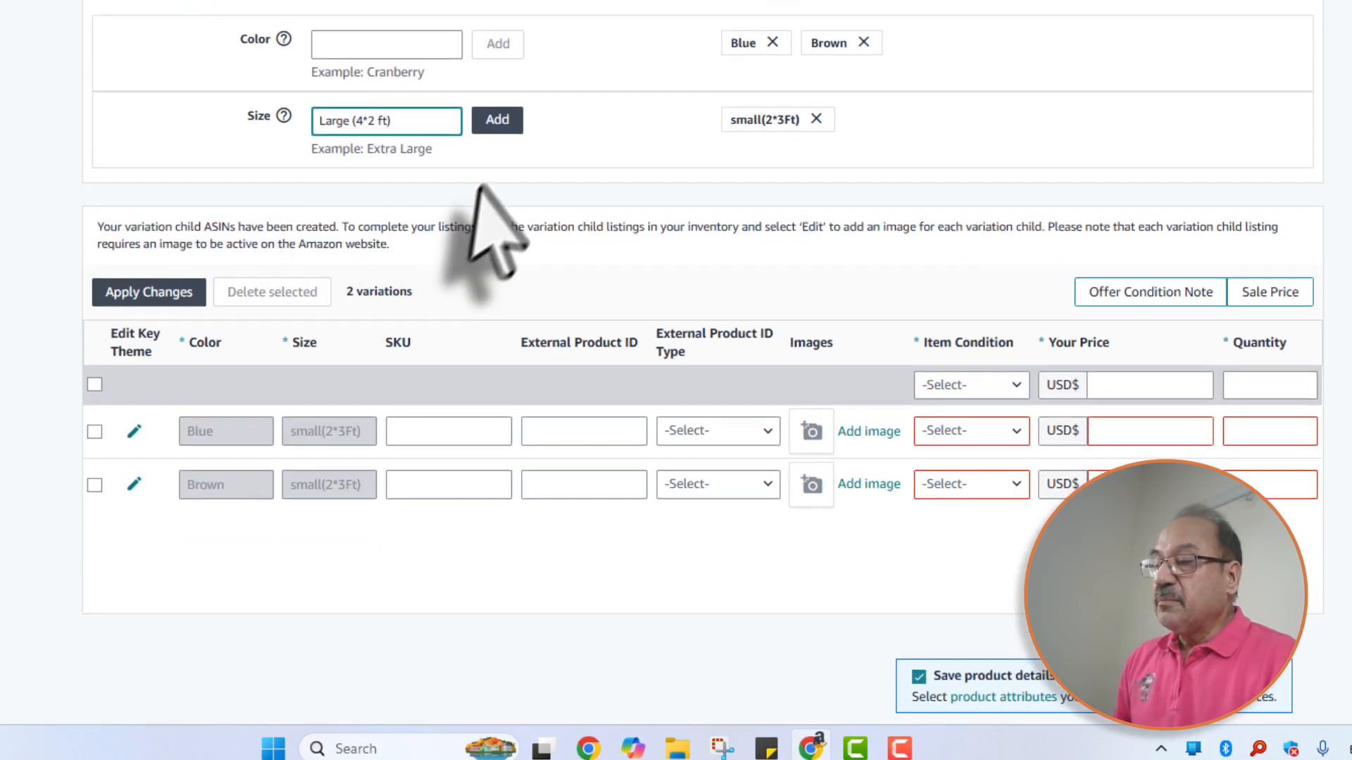
click(497, 121)
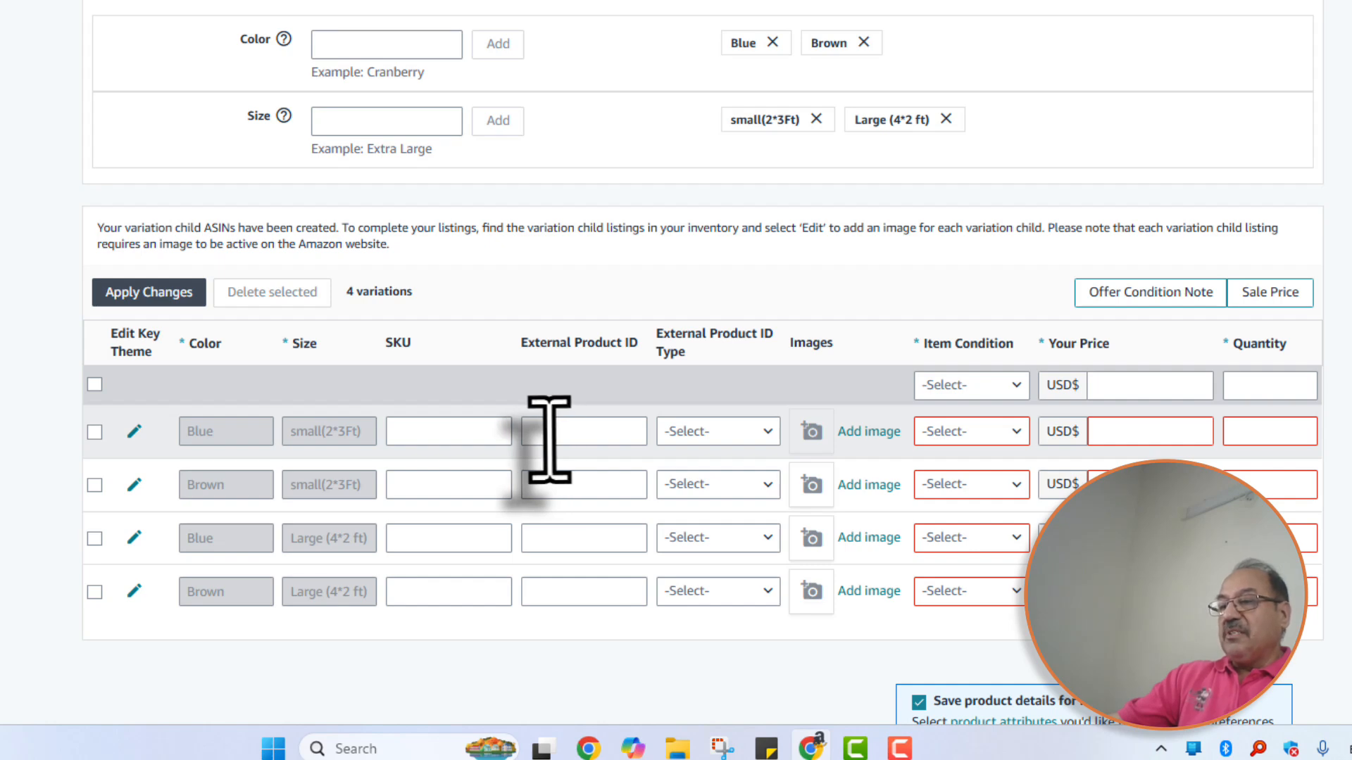
Step: Set the external product ID type to ASIN for all four color and size variations
click(766, 433)
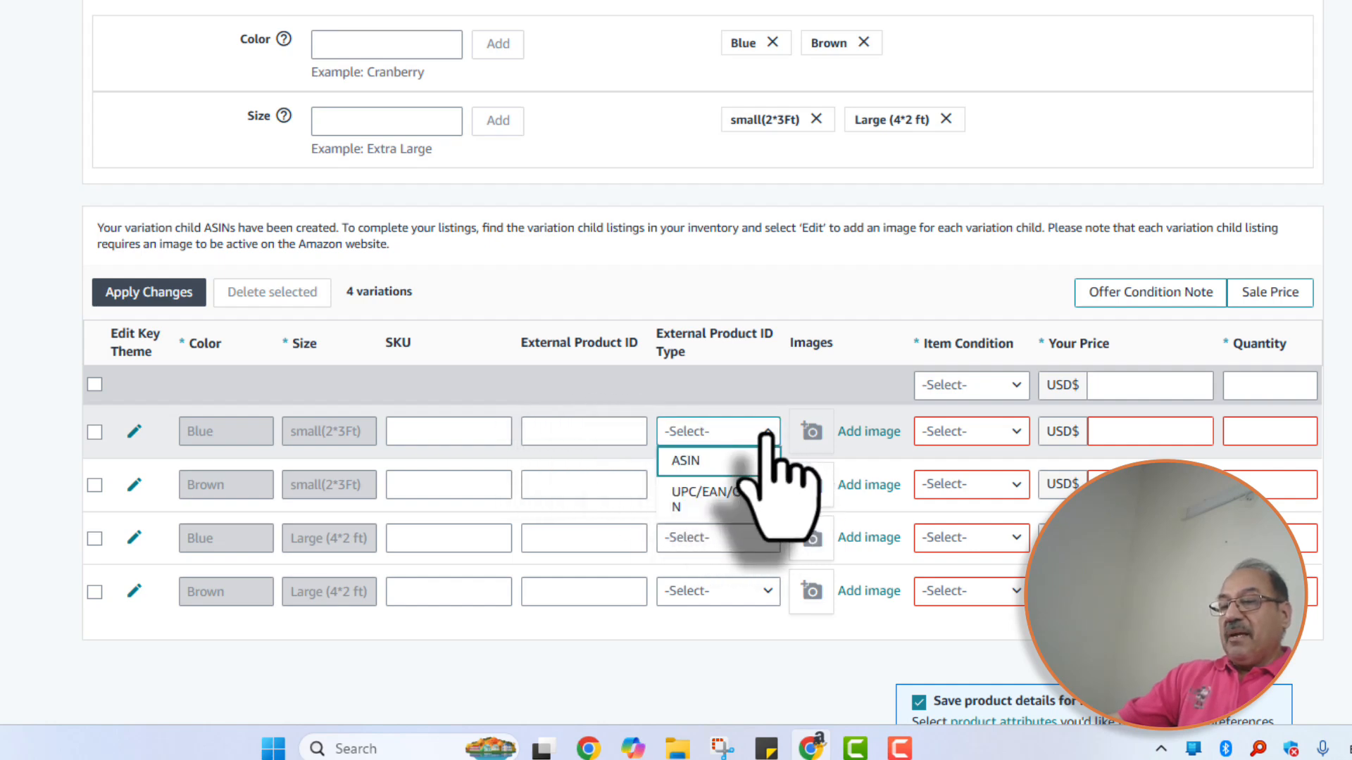
click(692, 461)
click(757, 484)
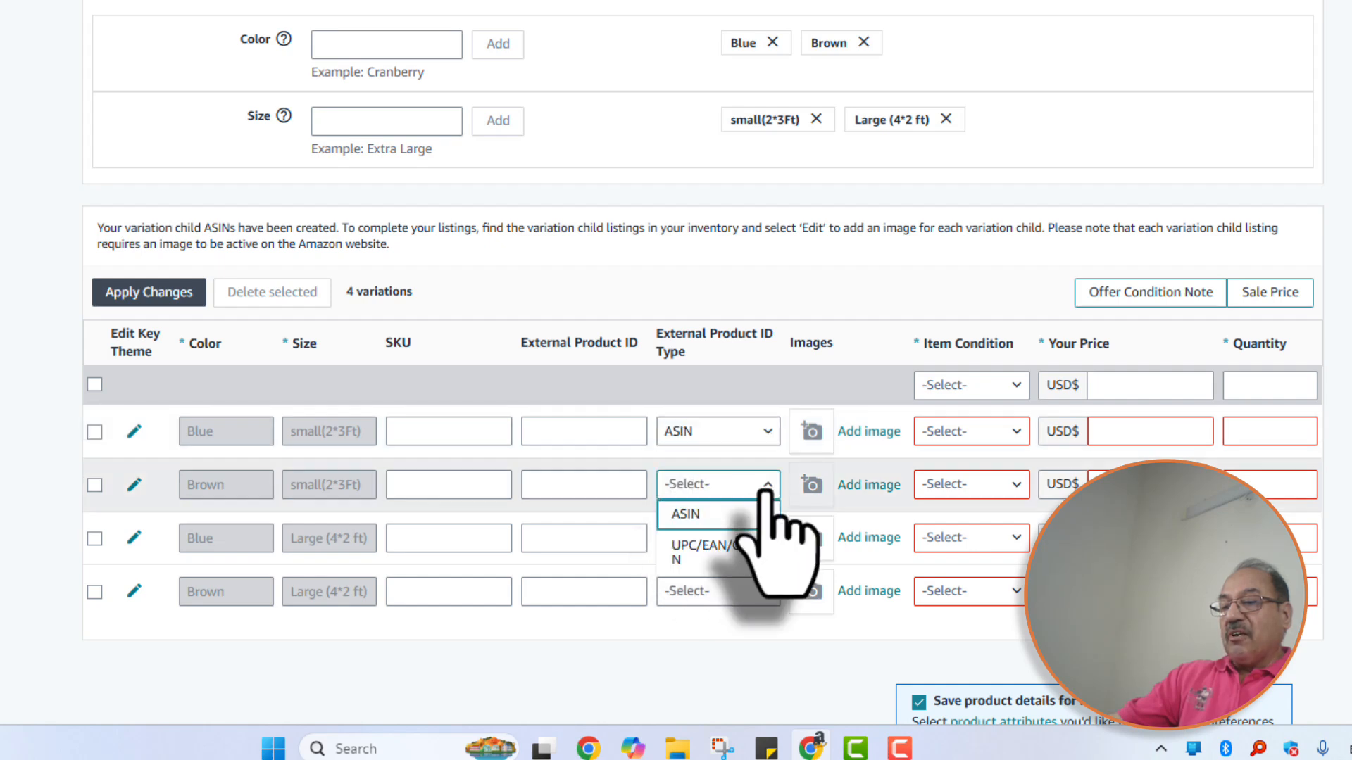
click(698, 520)
click(771, 539)
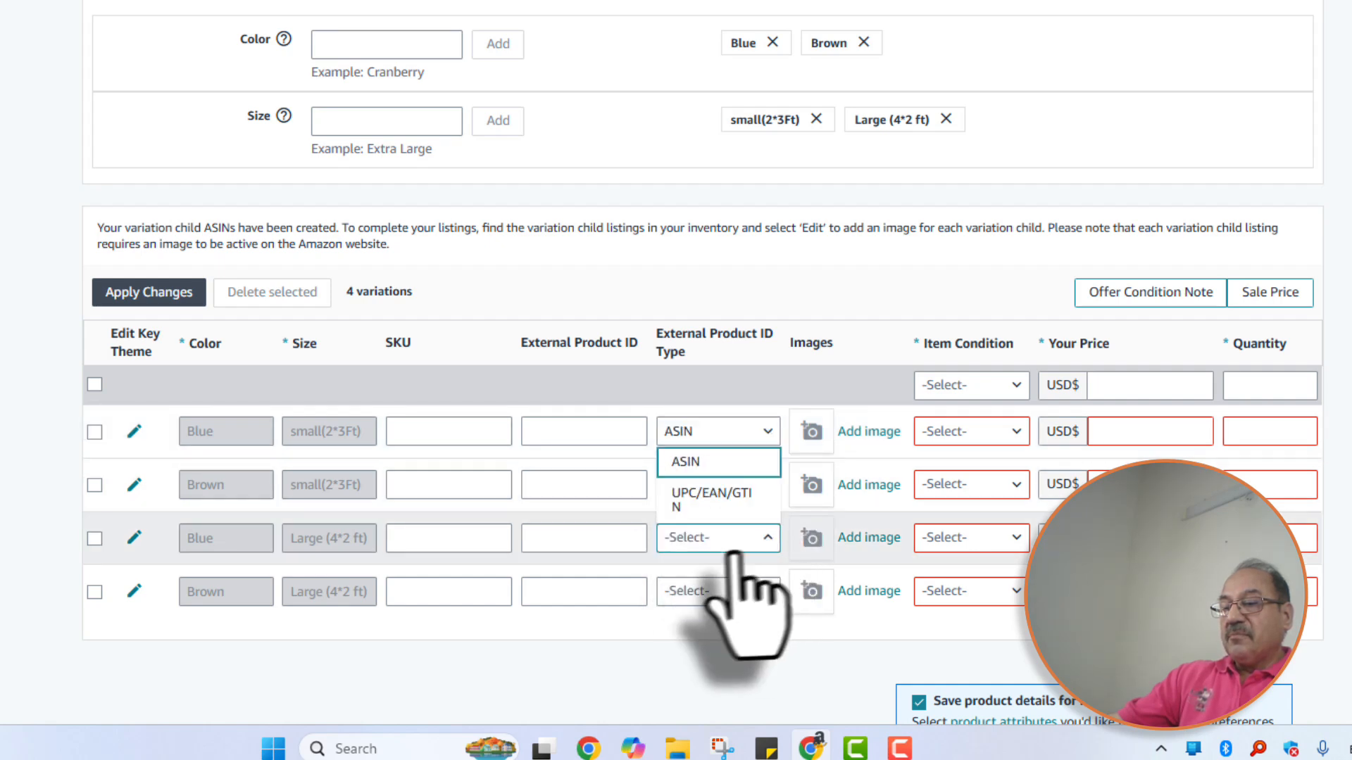
click(694, 465)
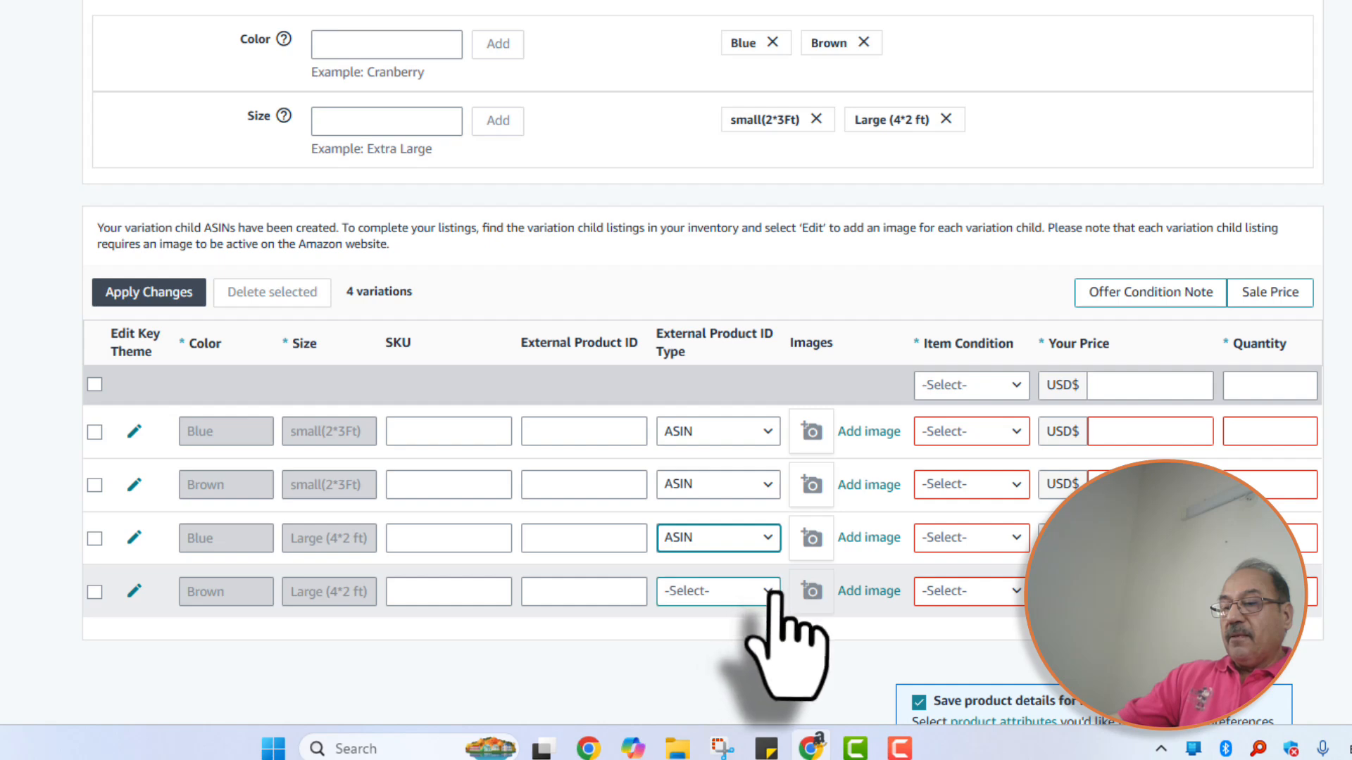
click(767, 591)
click(720, 520)
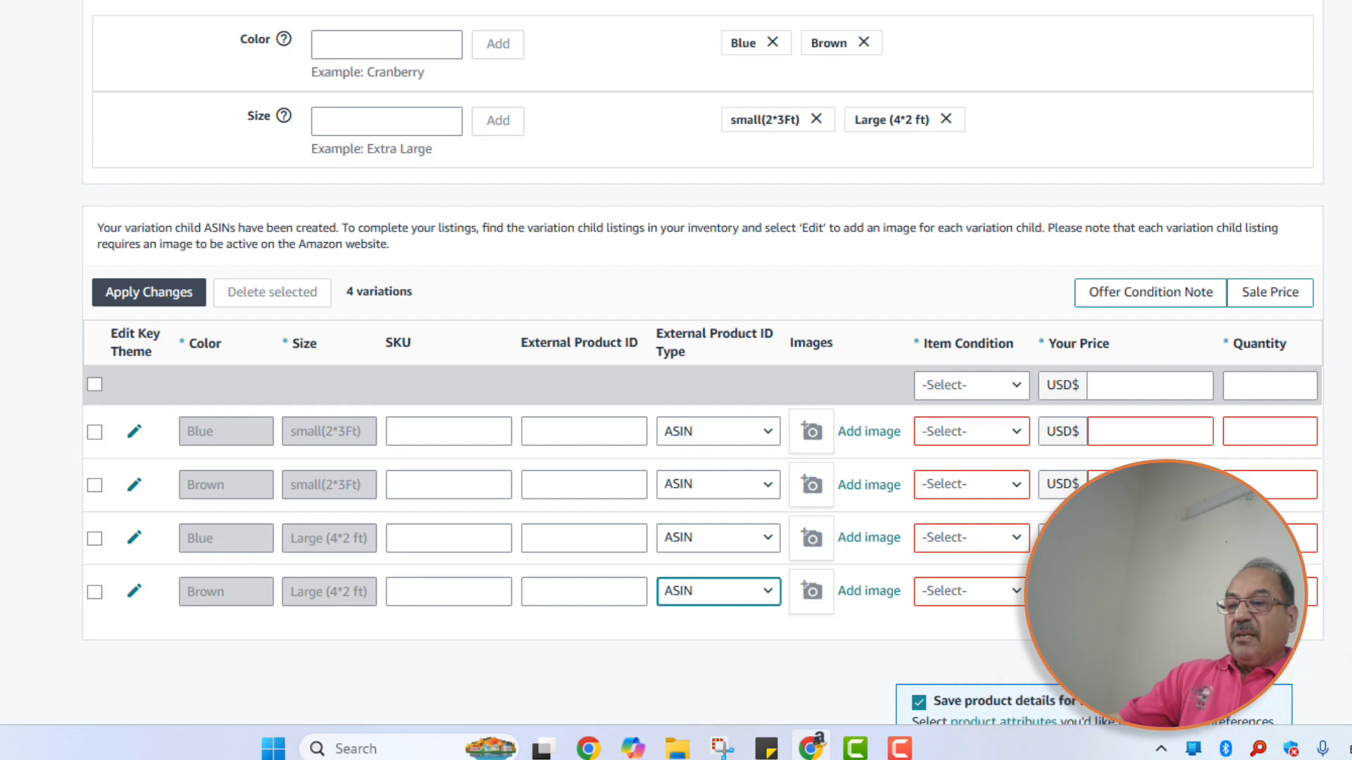
Step: Upload a main image for each of the four variations, using the red footprint mat for Blue small(2*3Ft) and the black mat for Brown small(2*3Ft)
click(812, 427)
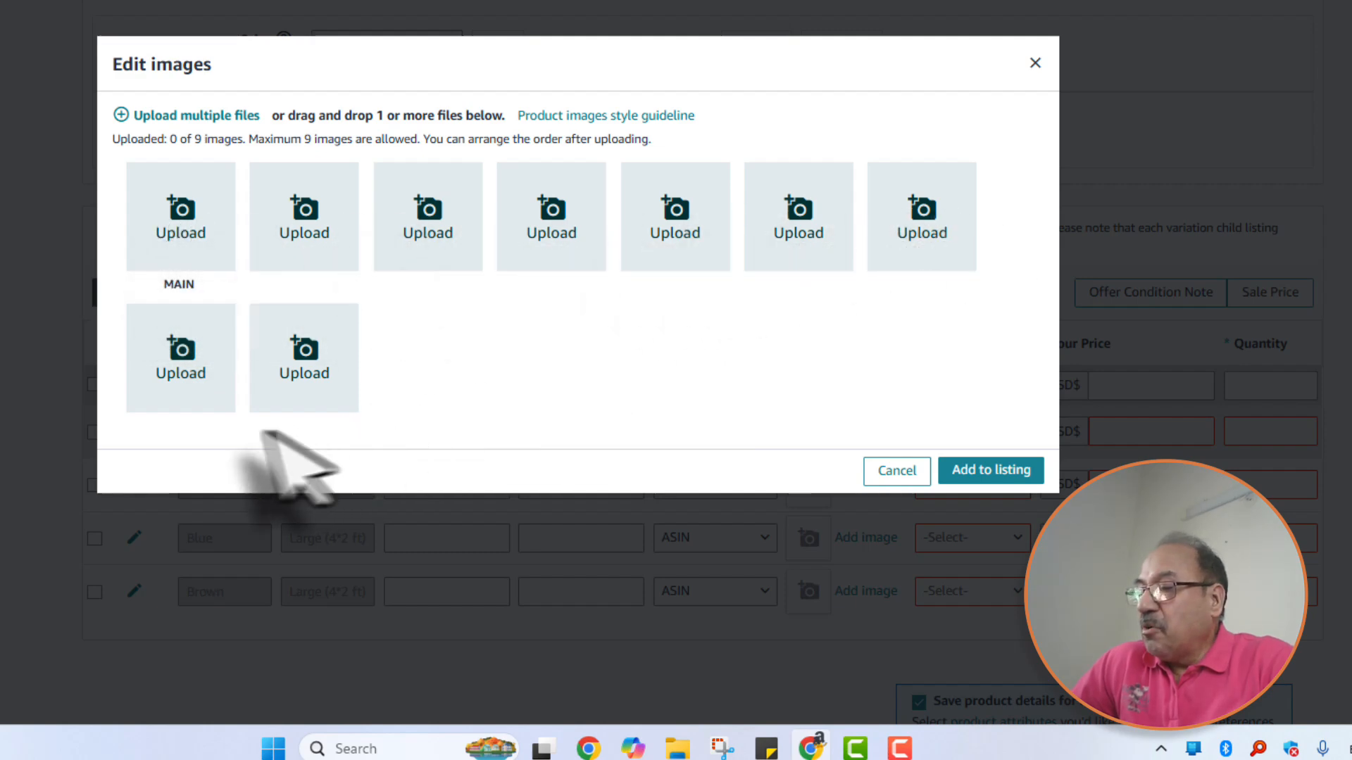
click(174, 211)
click(181, 256)
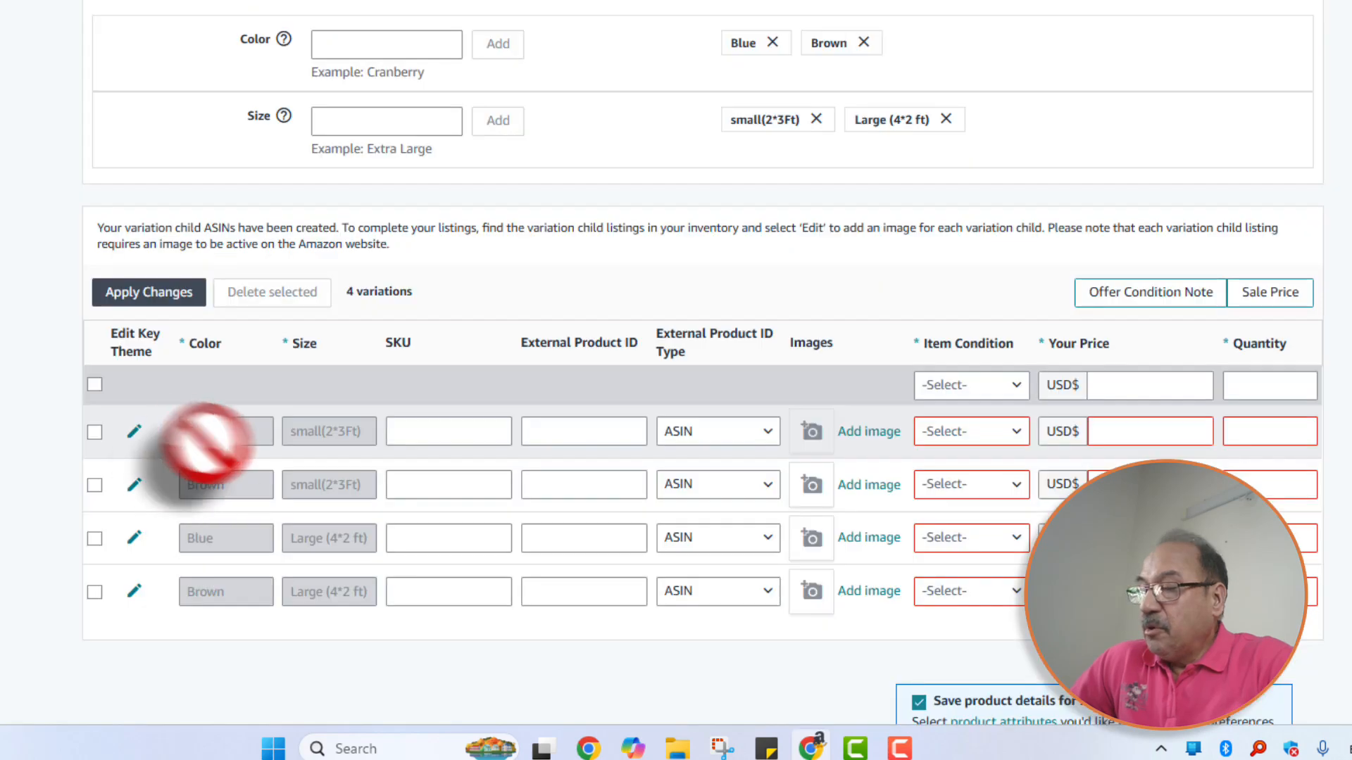
click(866, 431)
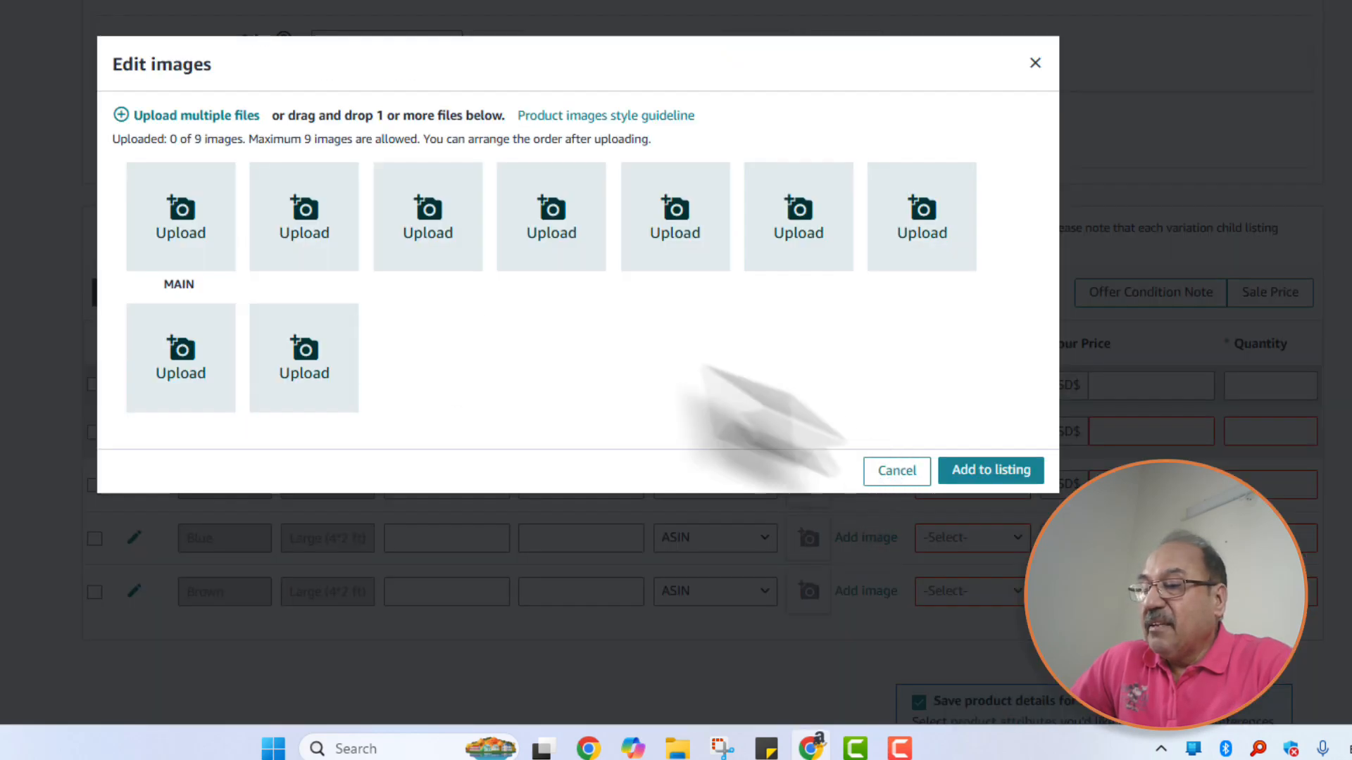
click(178, 224)
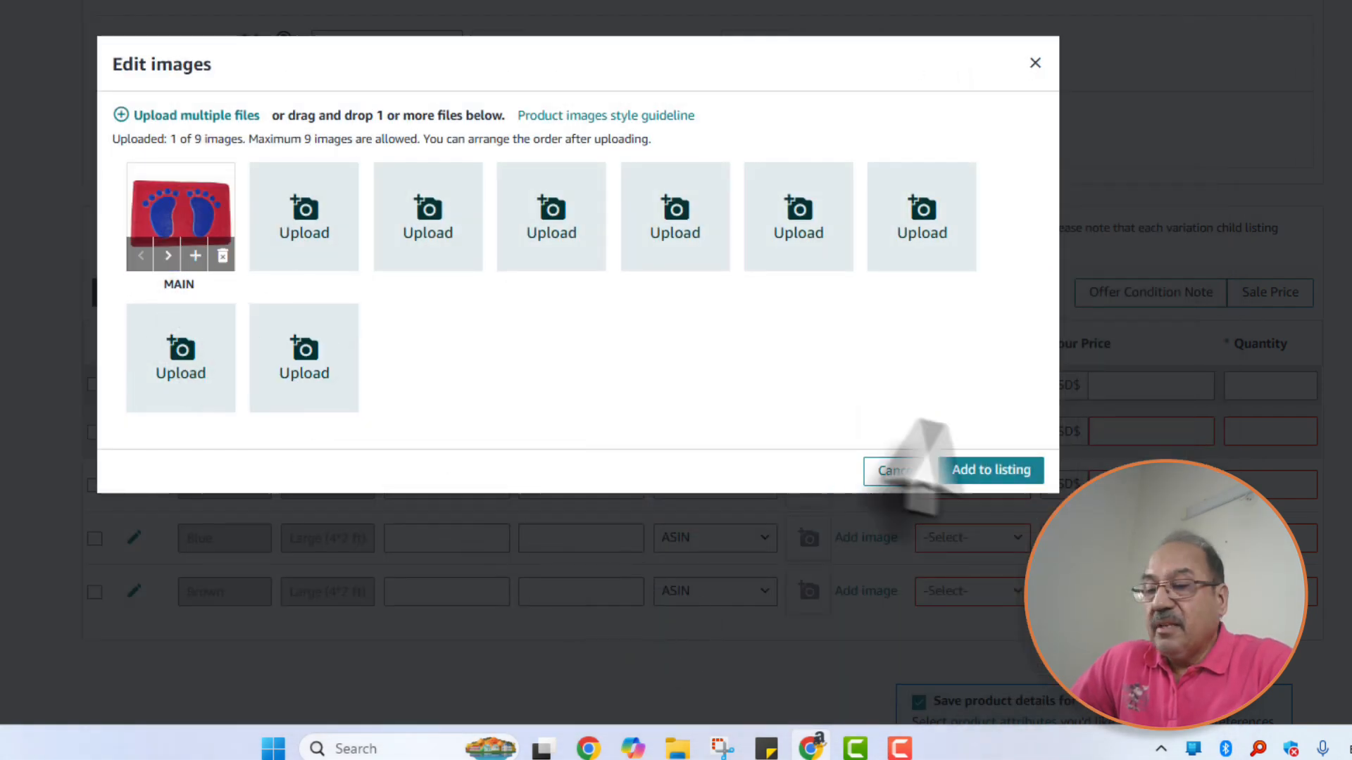
click(975, 473)
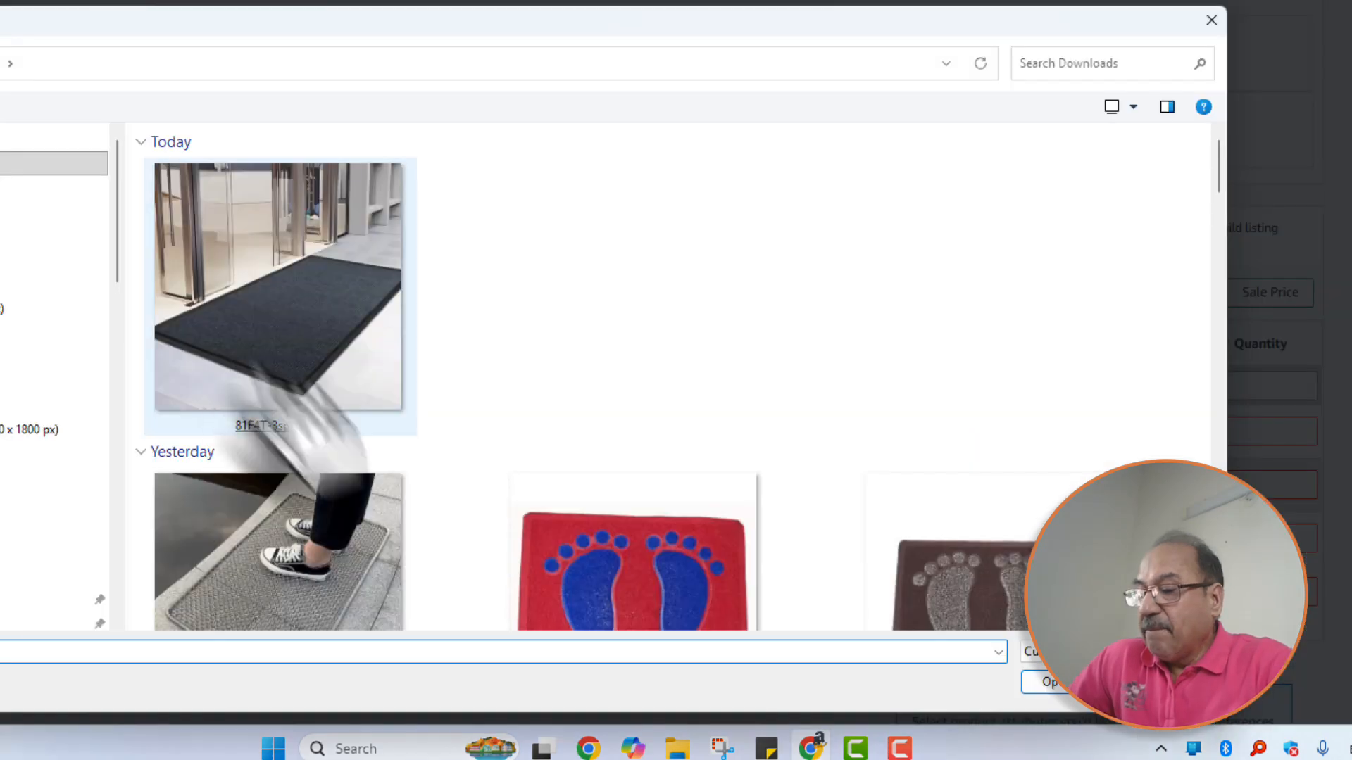
double_click(272, 361)
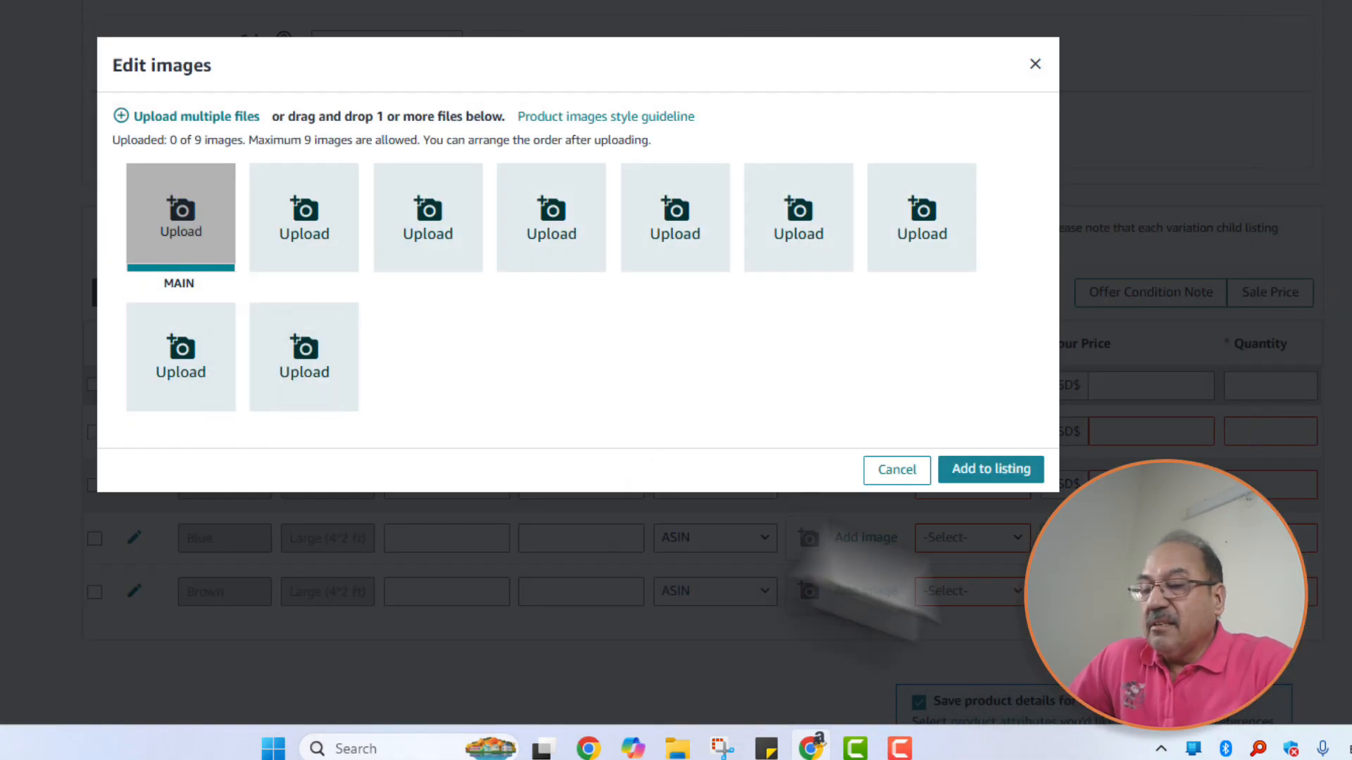
click(983, 472)
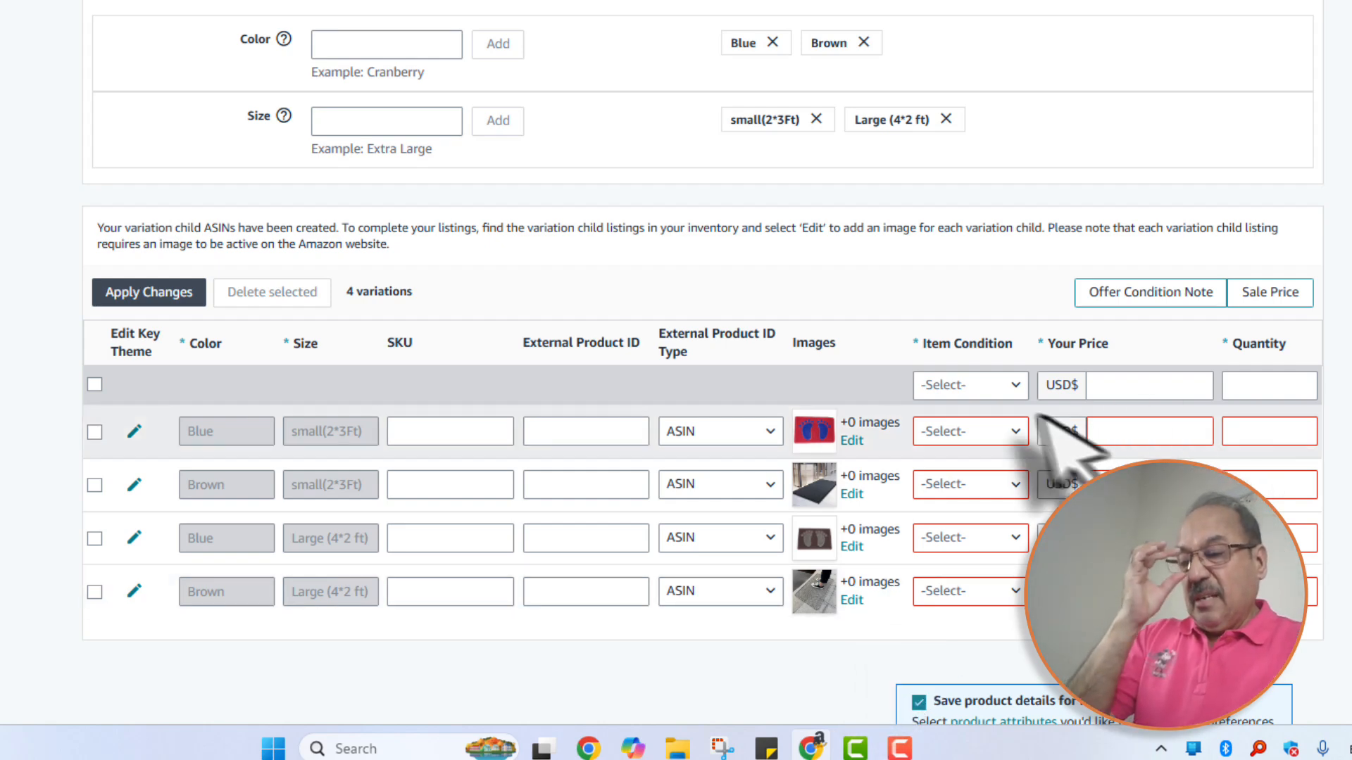
Step: Fill the bulk-edit row above the variations with item condition New, price 10 USD and quantity 200
click(1010, 385)
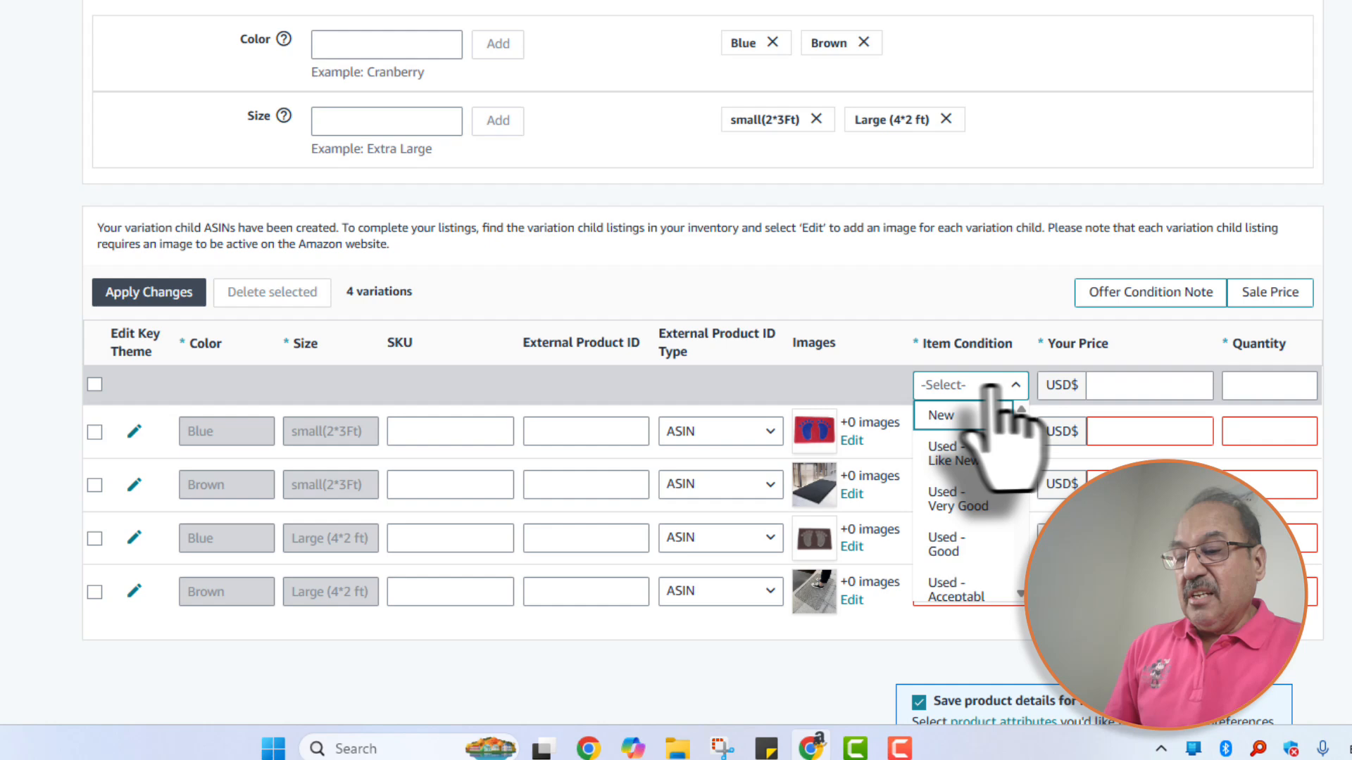
click(958, 412)
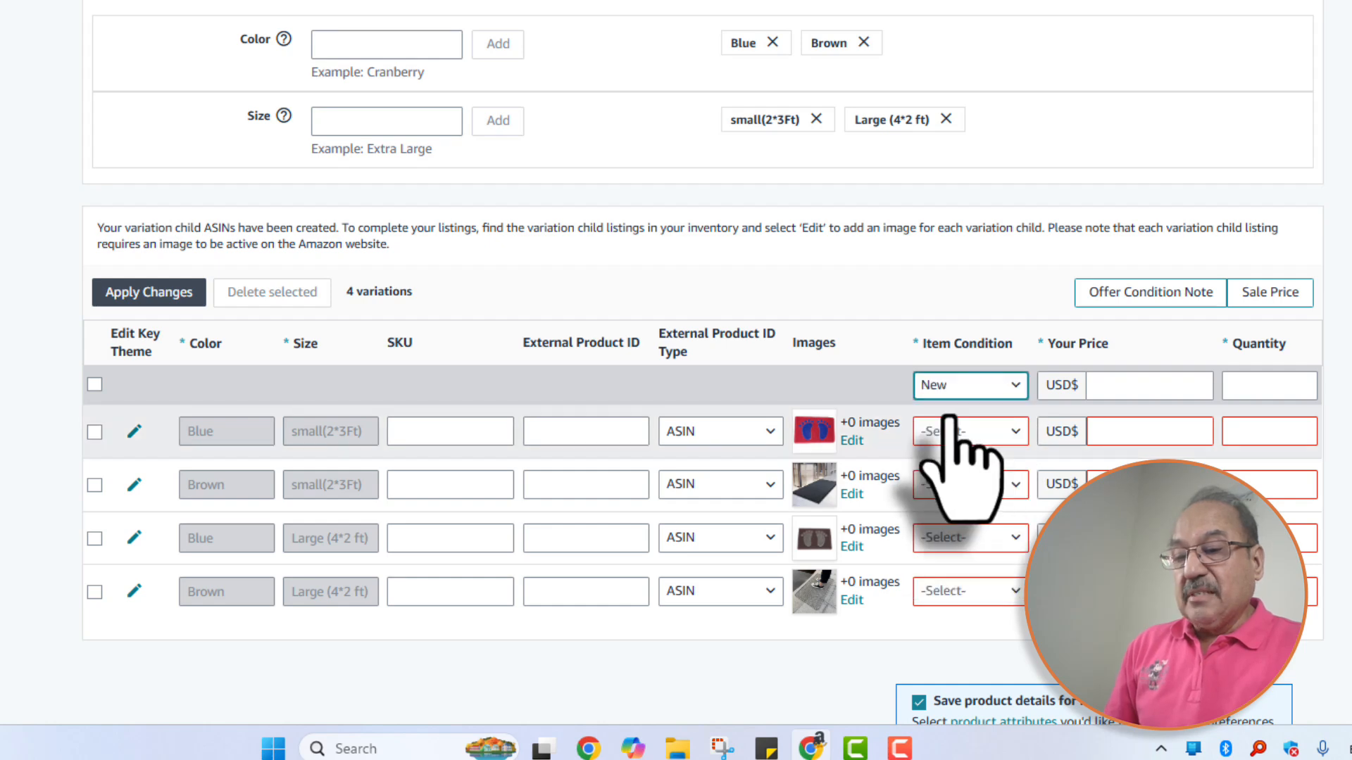
click(1127, 386)
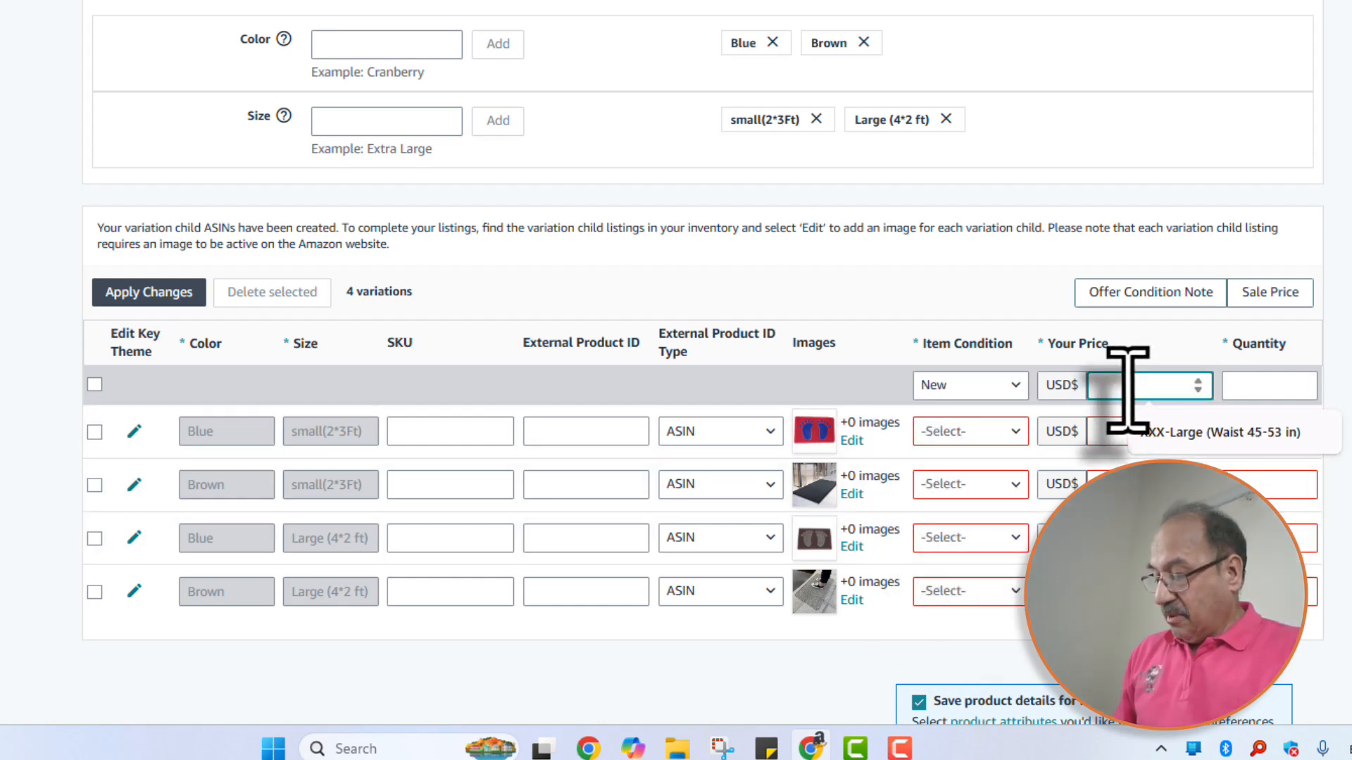
text(10)
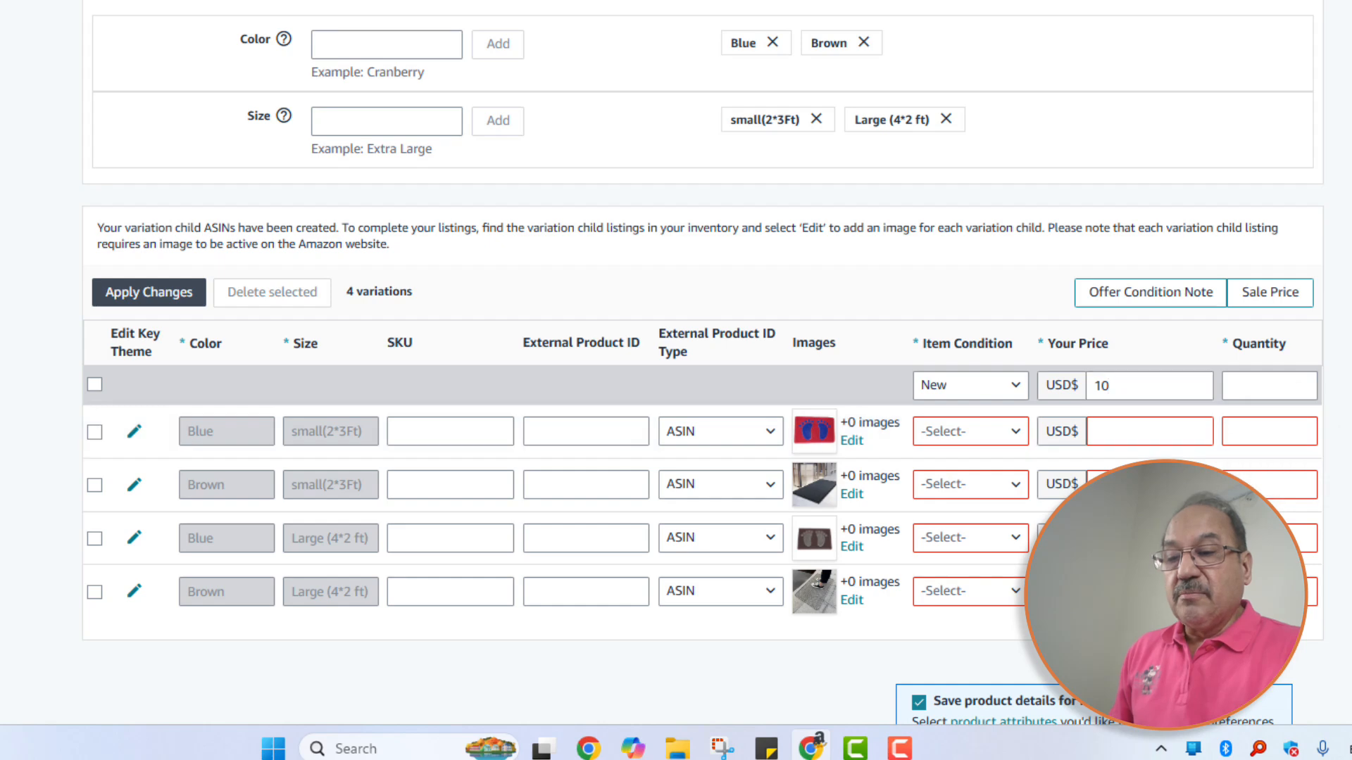
click(1277, 386)
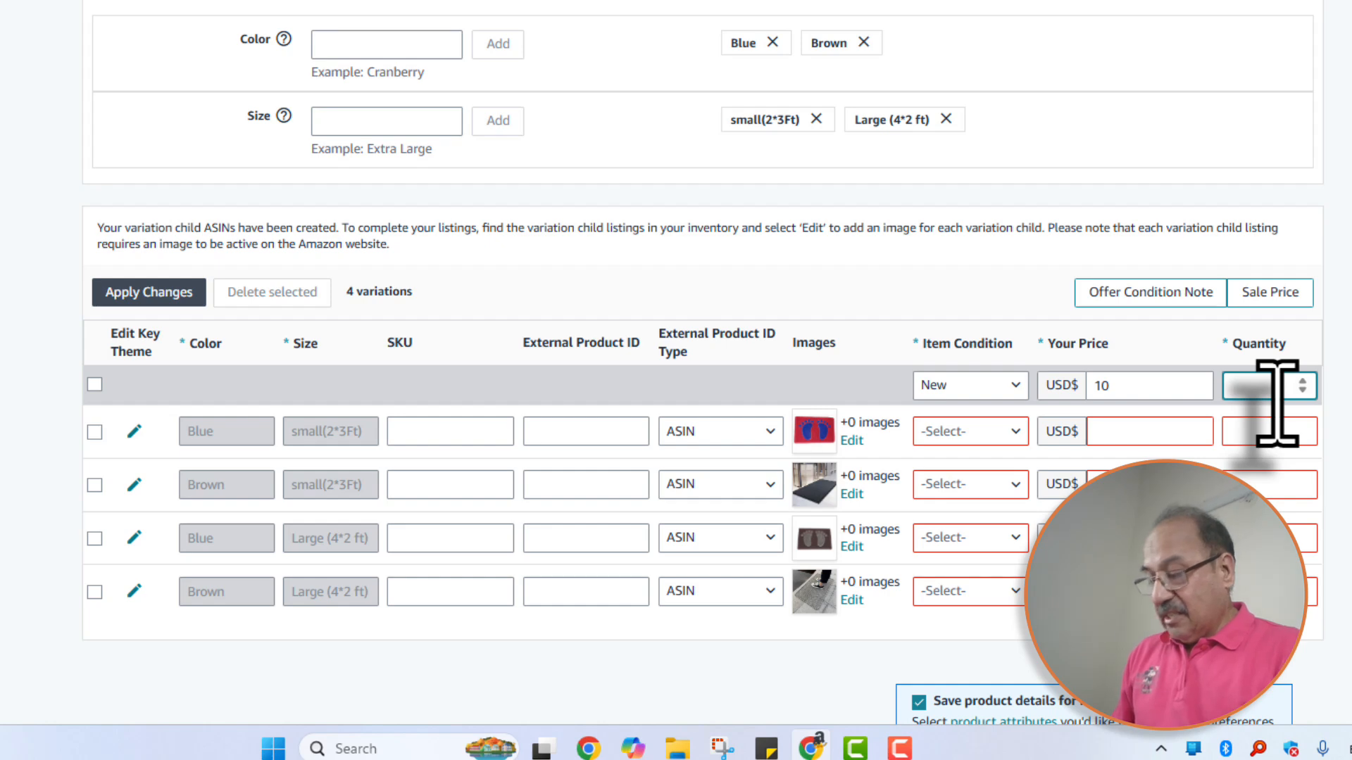
text(200)
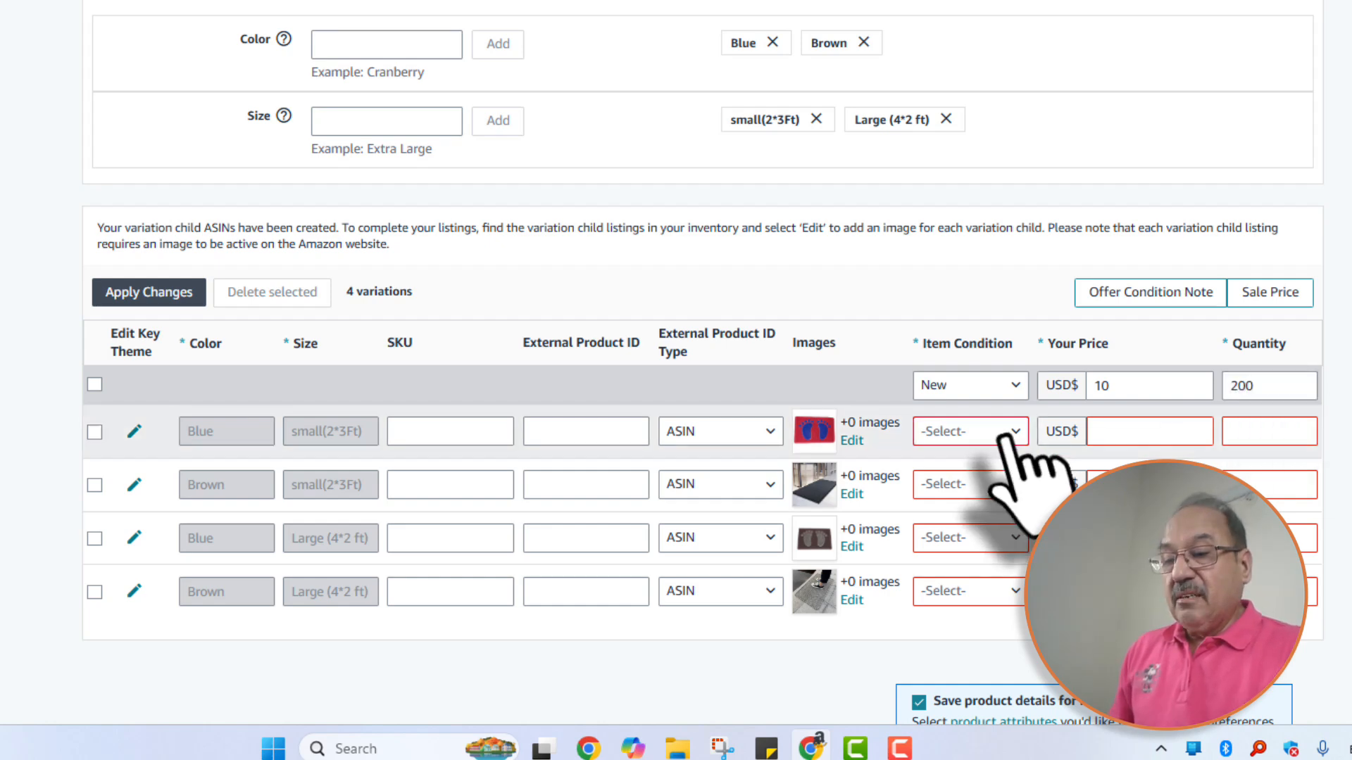
Step: Set the item condition to New for each of the individual color and size variations
click(1003, 433)
click(951, 462)
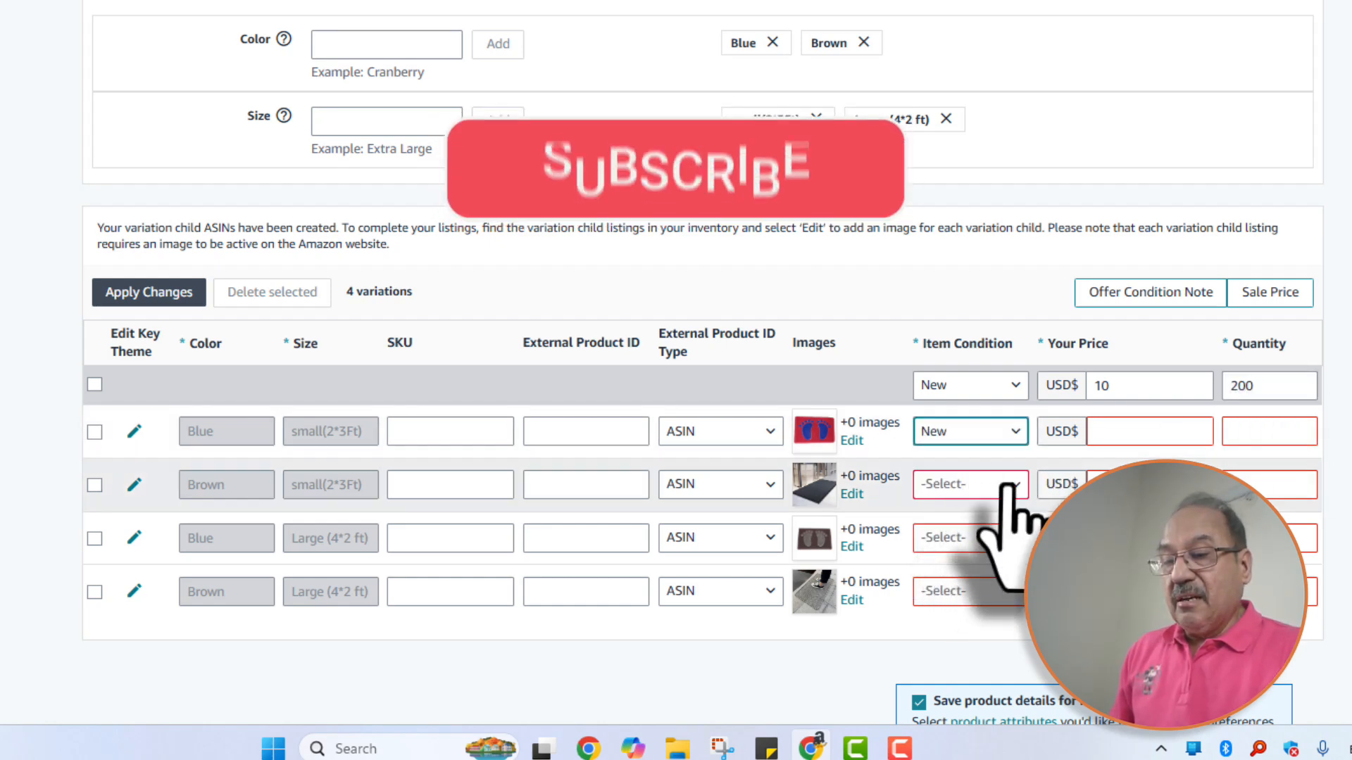
click(1008, 486)
click(951, 514)
click(979, 538)
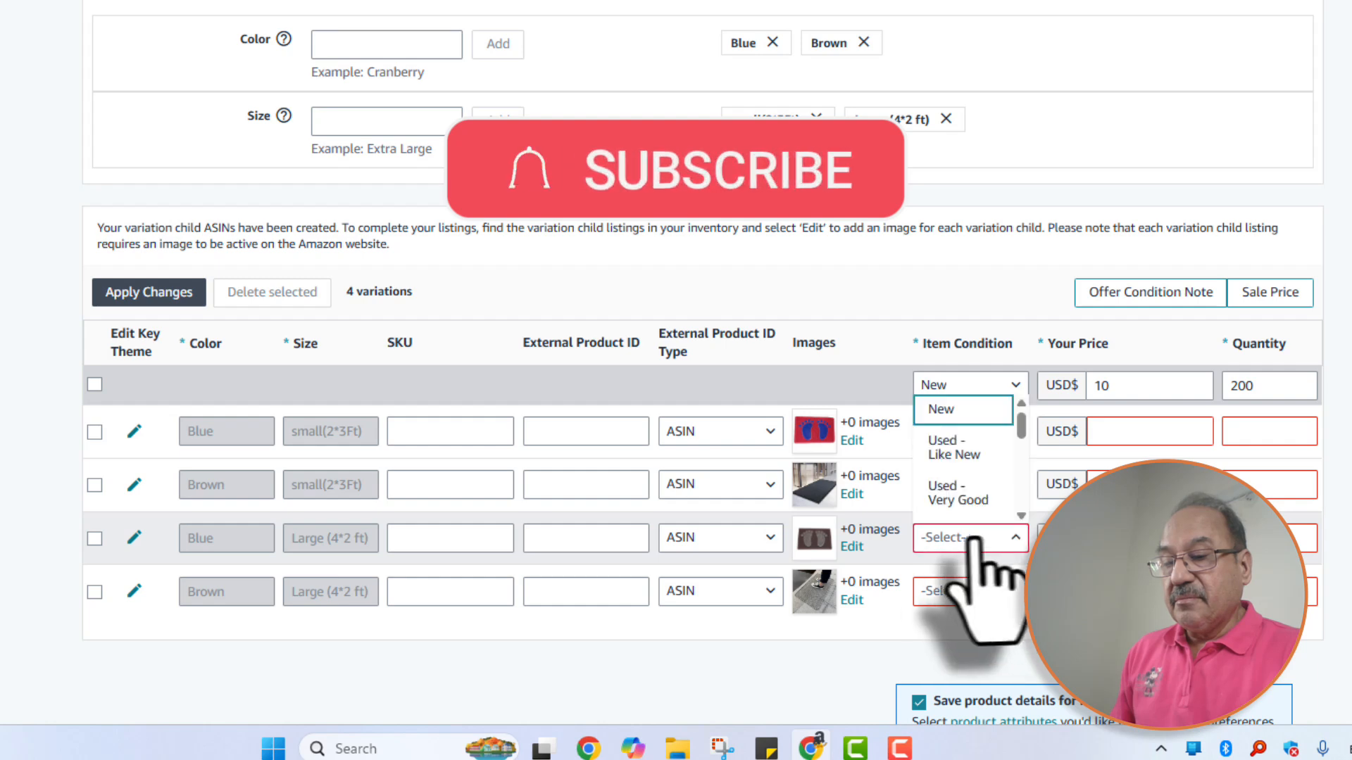
click(962, 409)
Step: Price both small(2*3Ft) variations at 10 USD and the Blue Large (4*2 ft) one at 12 USD, with a quantity of 50 each
click(1123, 431)
text(10)
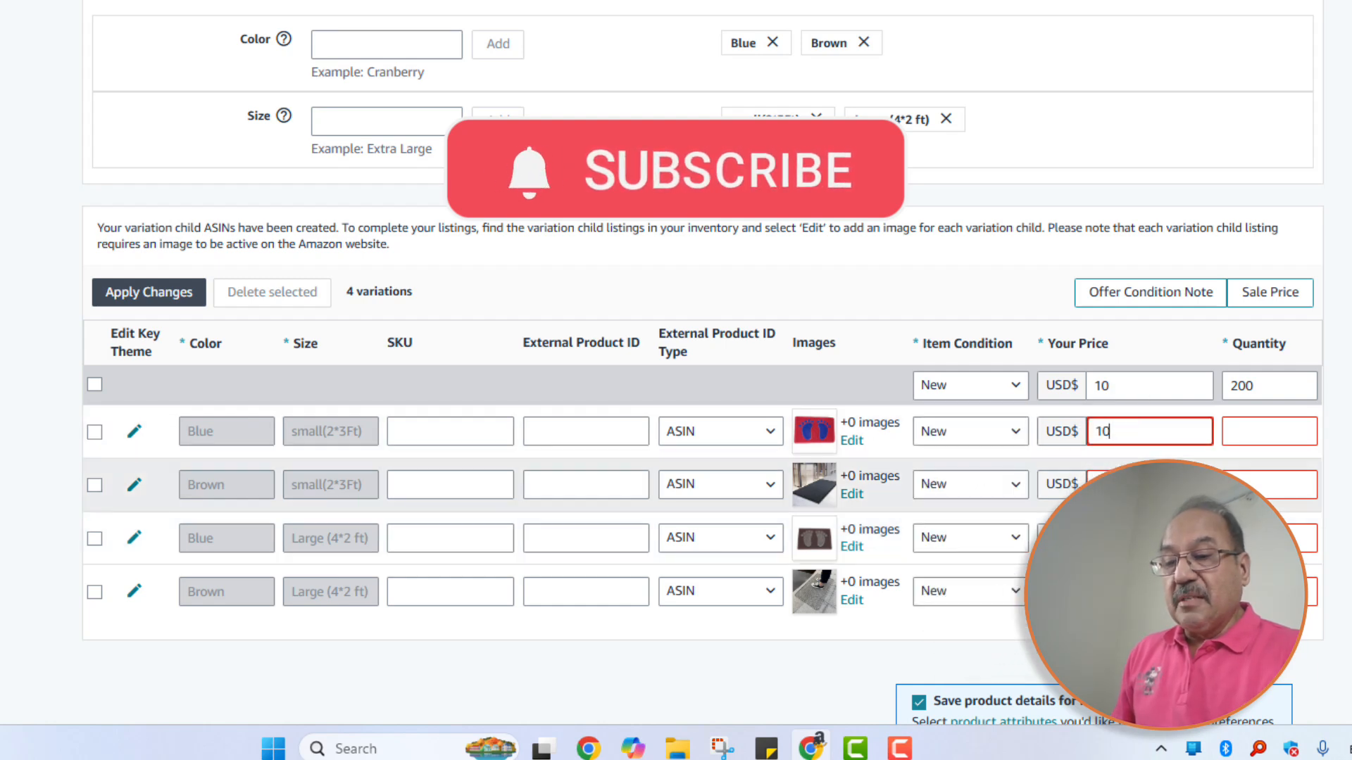
click(1127, 455)
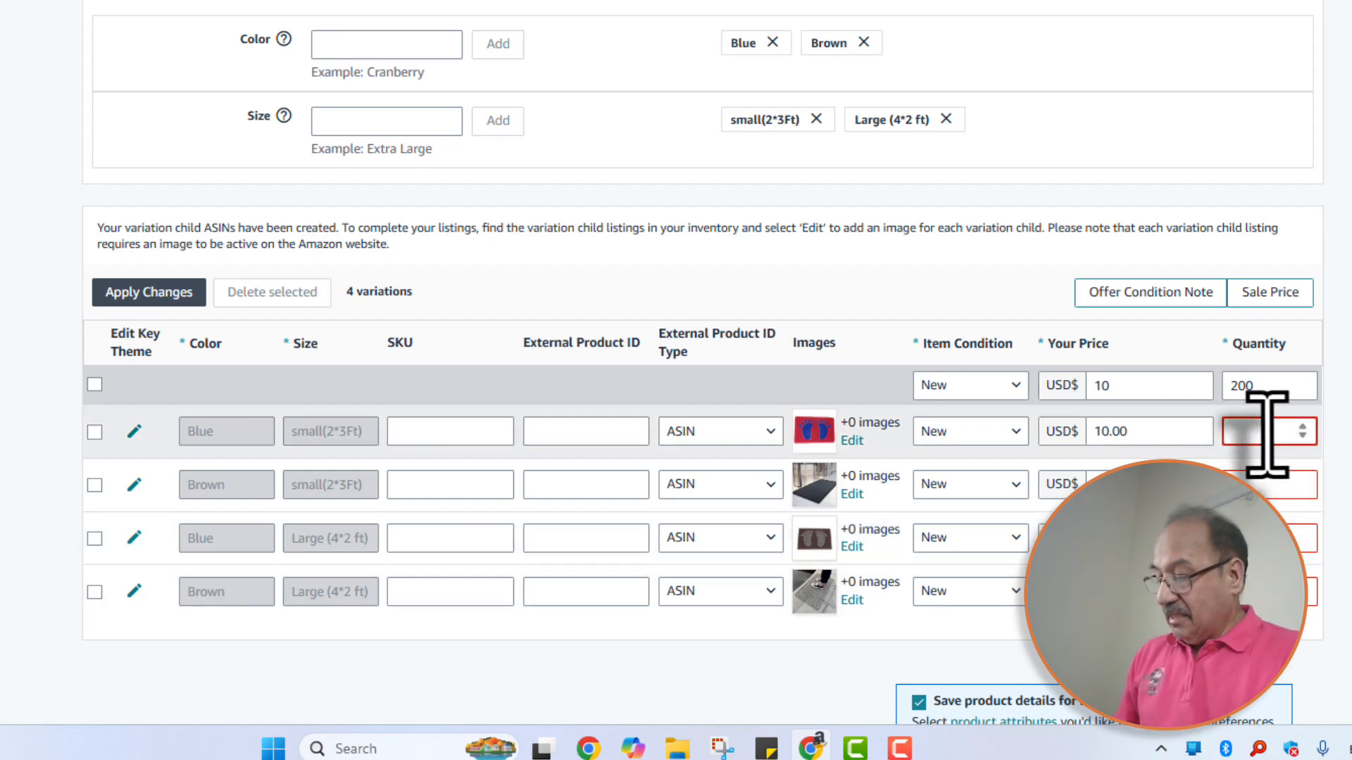
text(50)
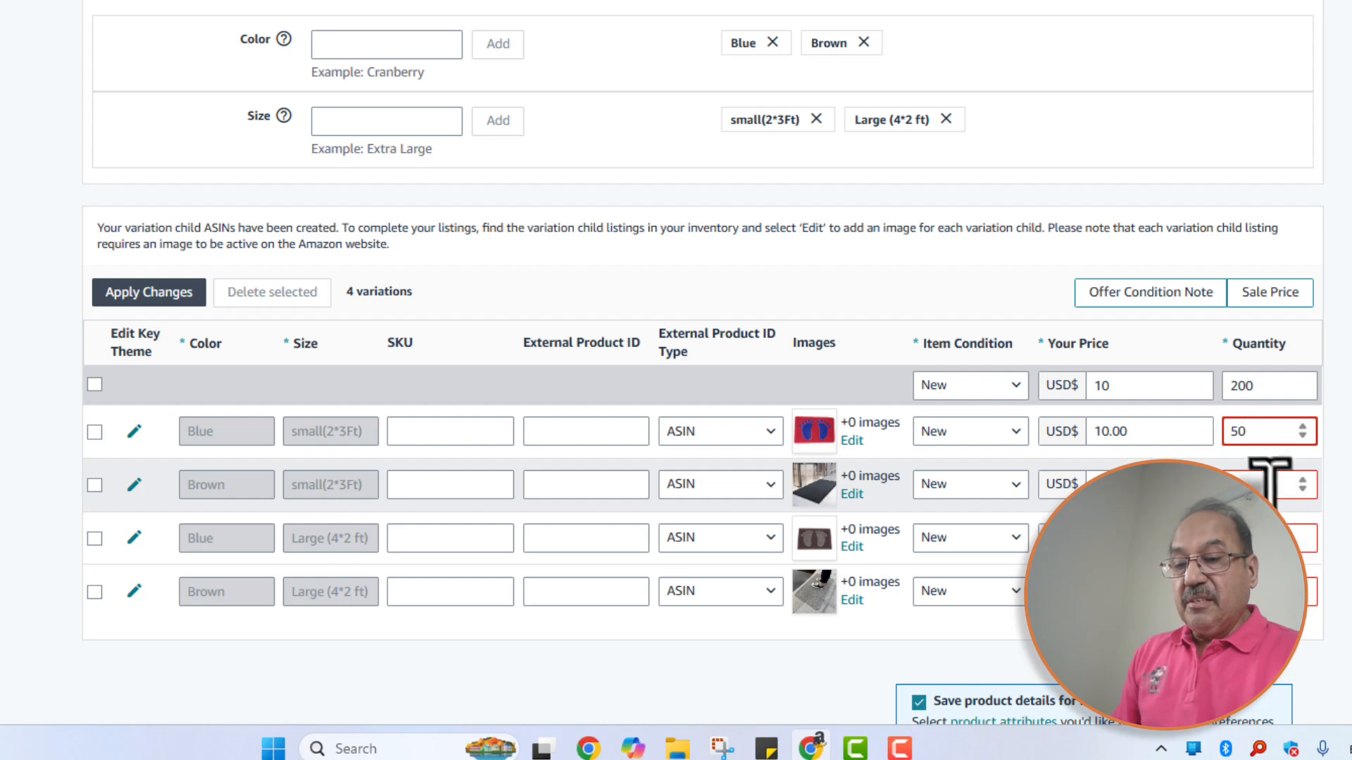
click(1268, 482)
text(50)
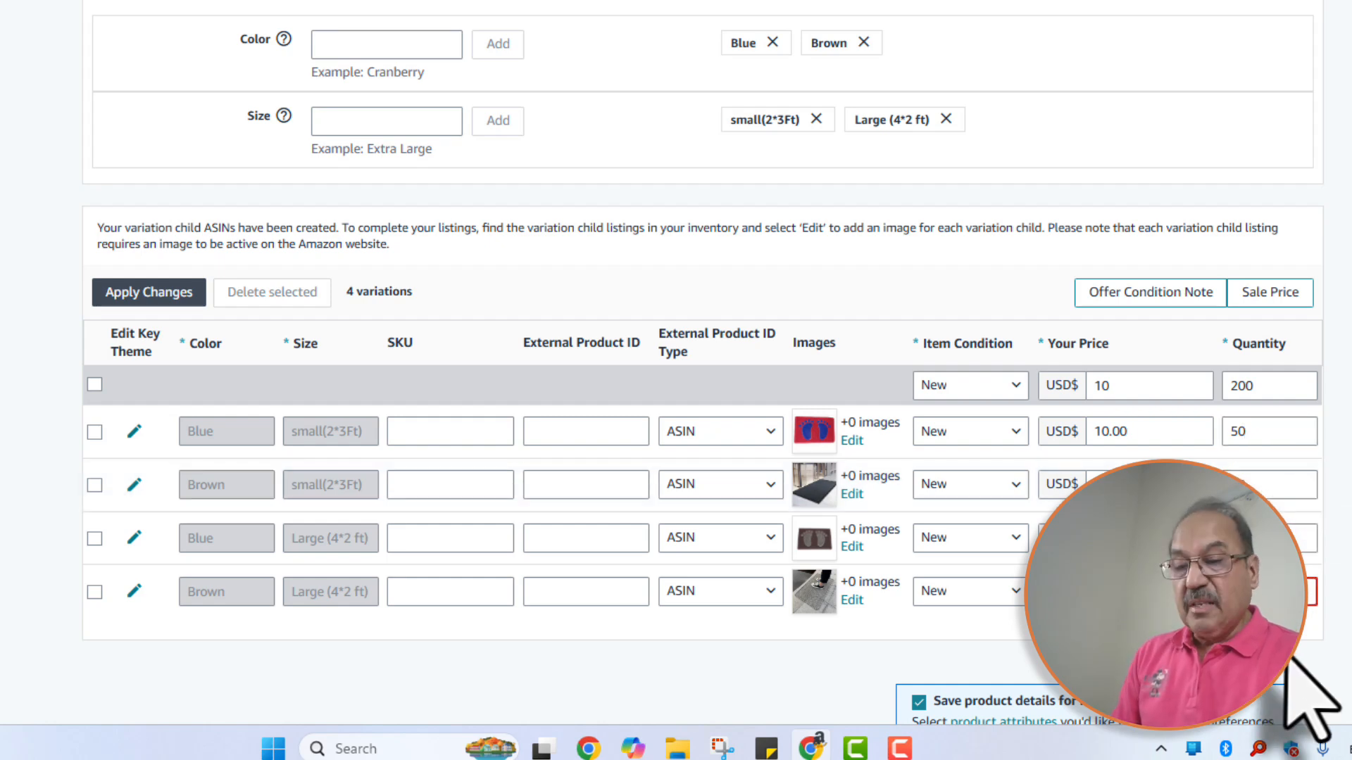
click(1290, 661)
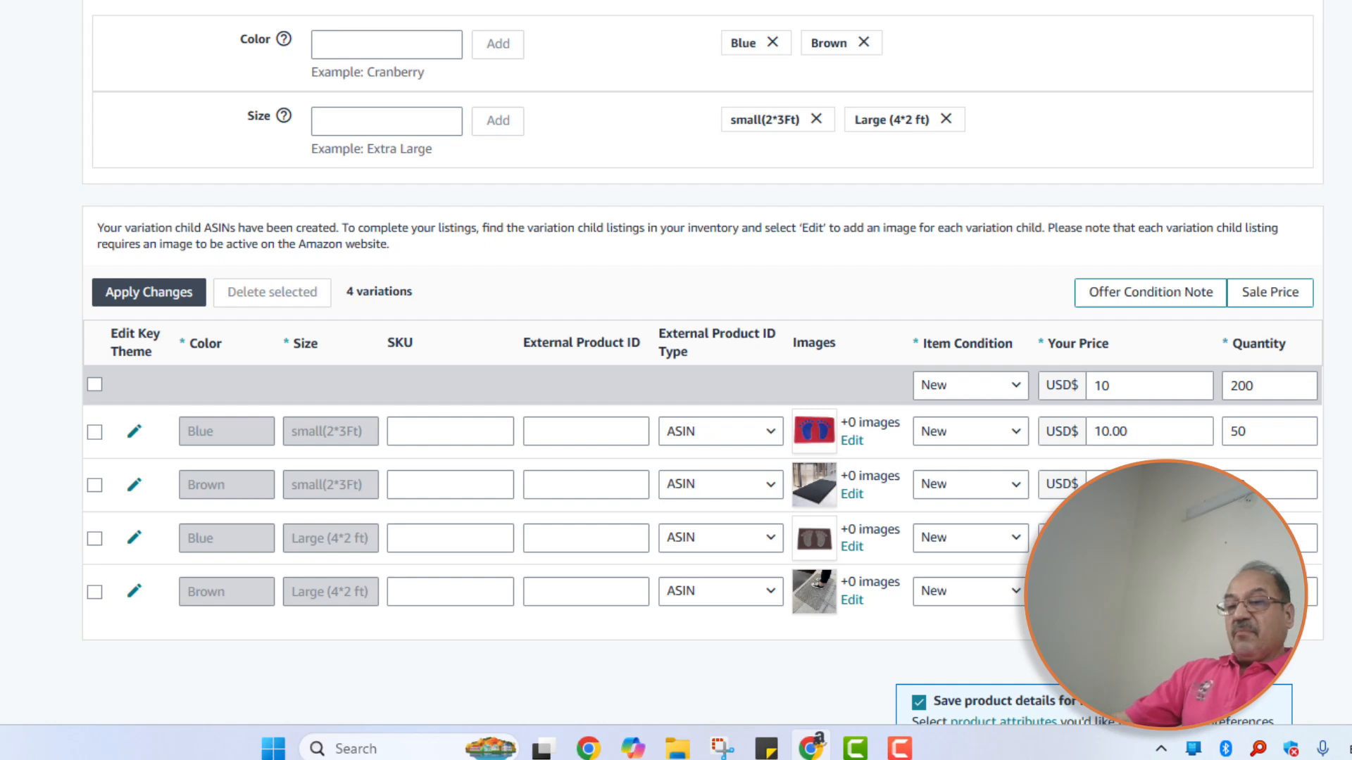
scroll(676, 380, up, 2)
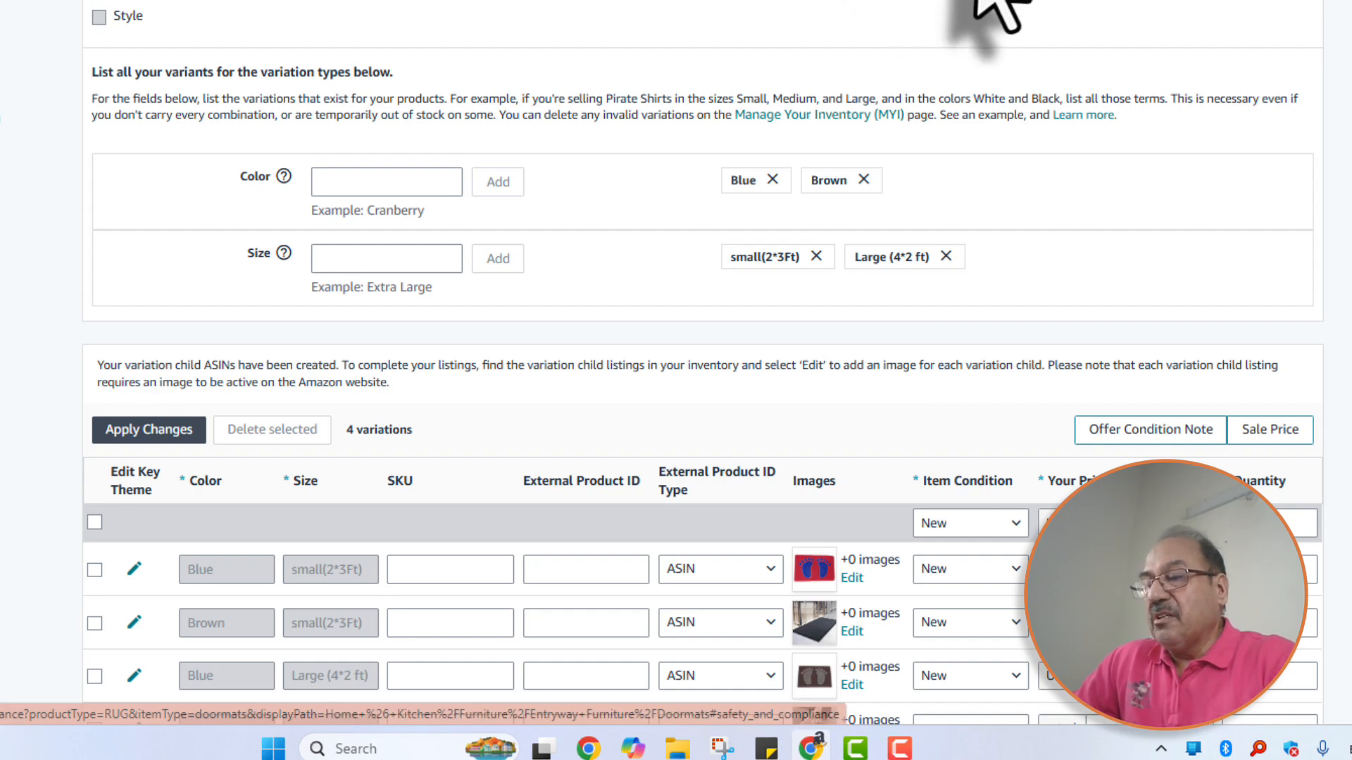
scroll(1315, 84, down, 3)
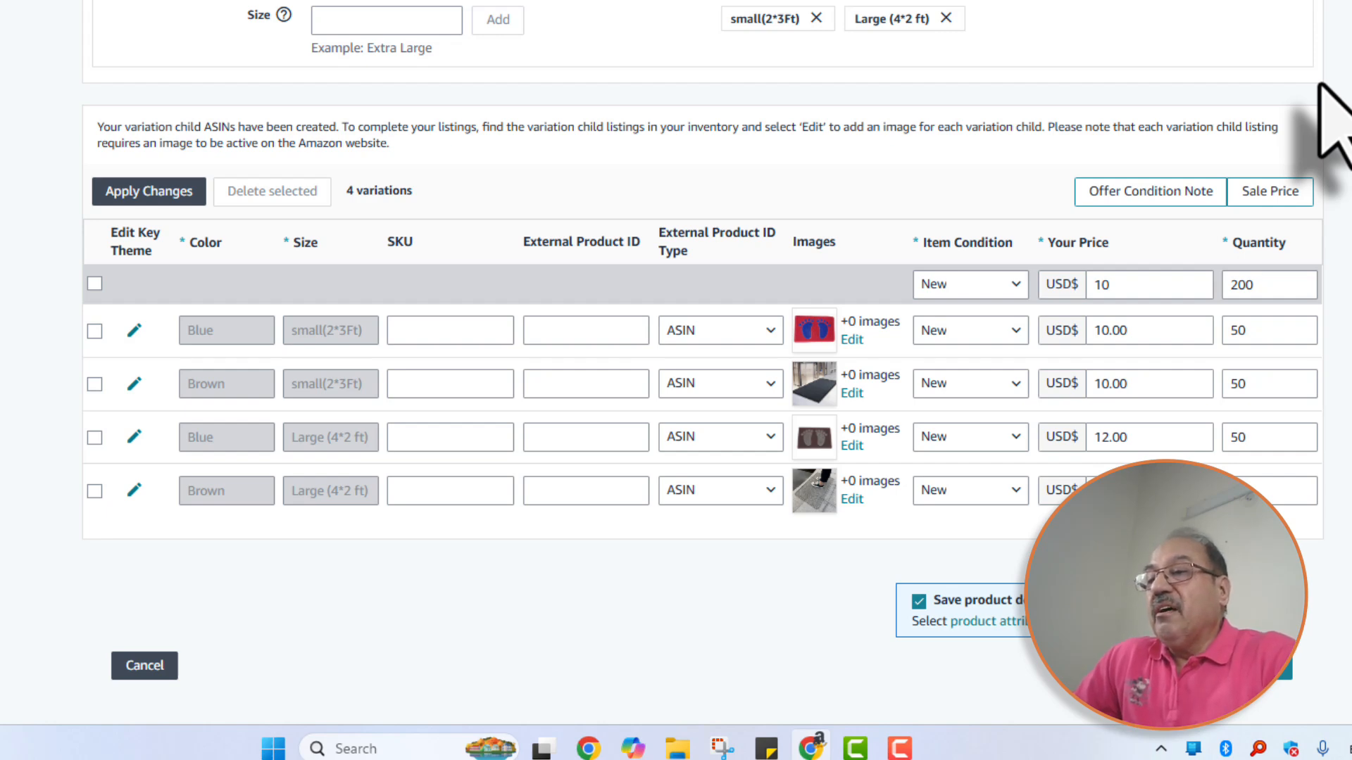
scroll(1321, 86, up, 1)
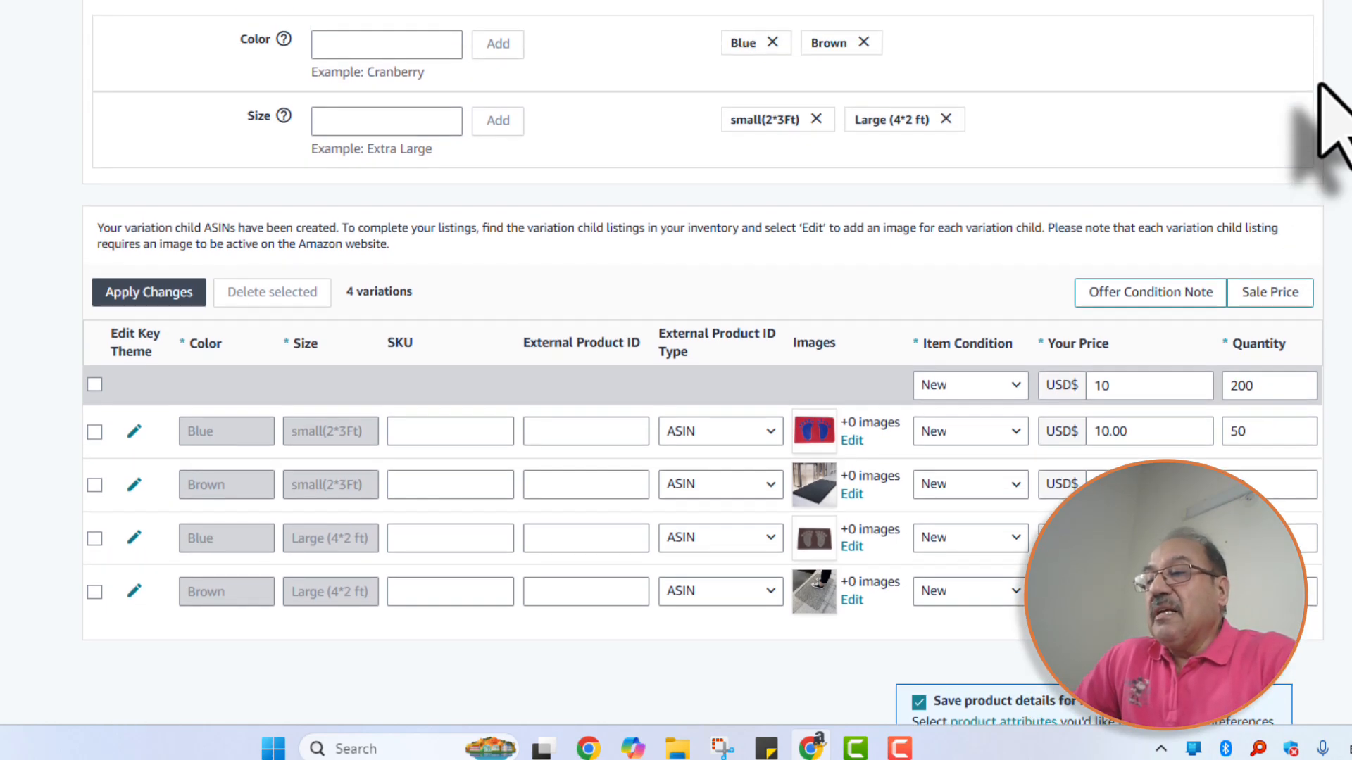